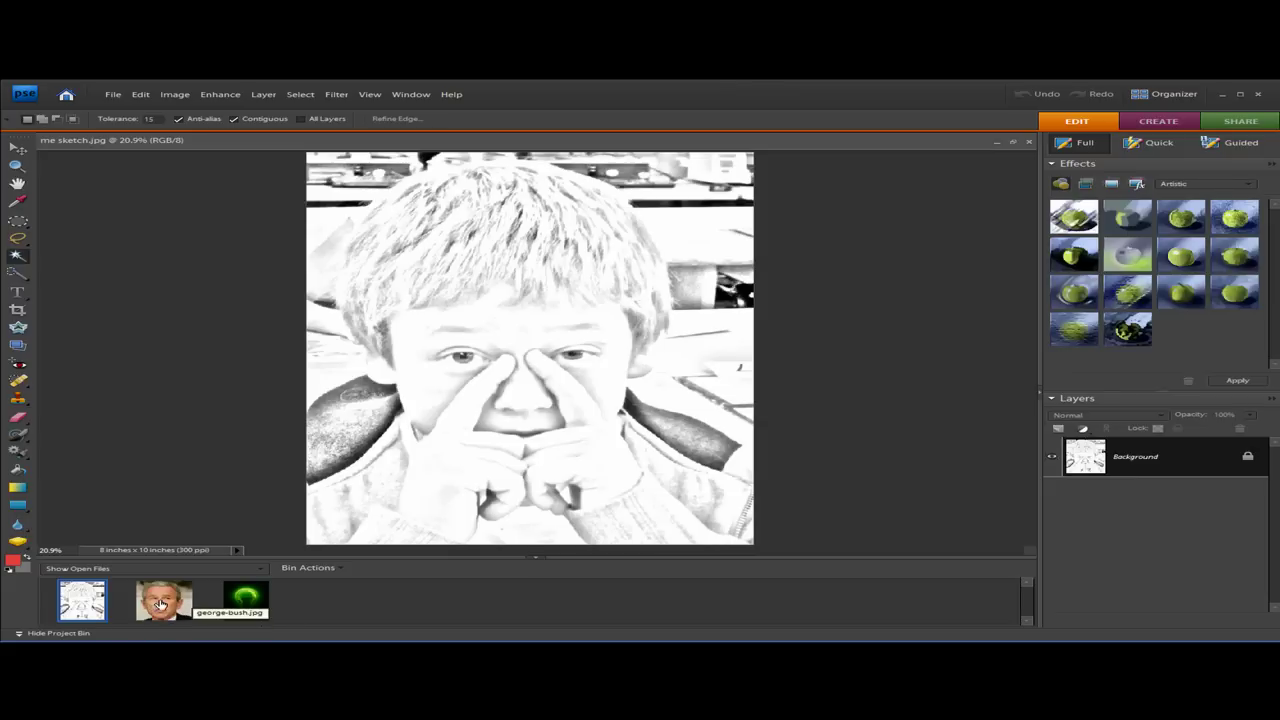
# Switch to the open george-bush.jpg image and duplicate its Background layer.
pyautogui.doubleClick(160, 604)
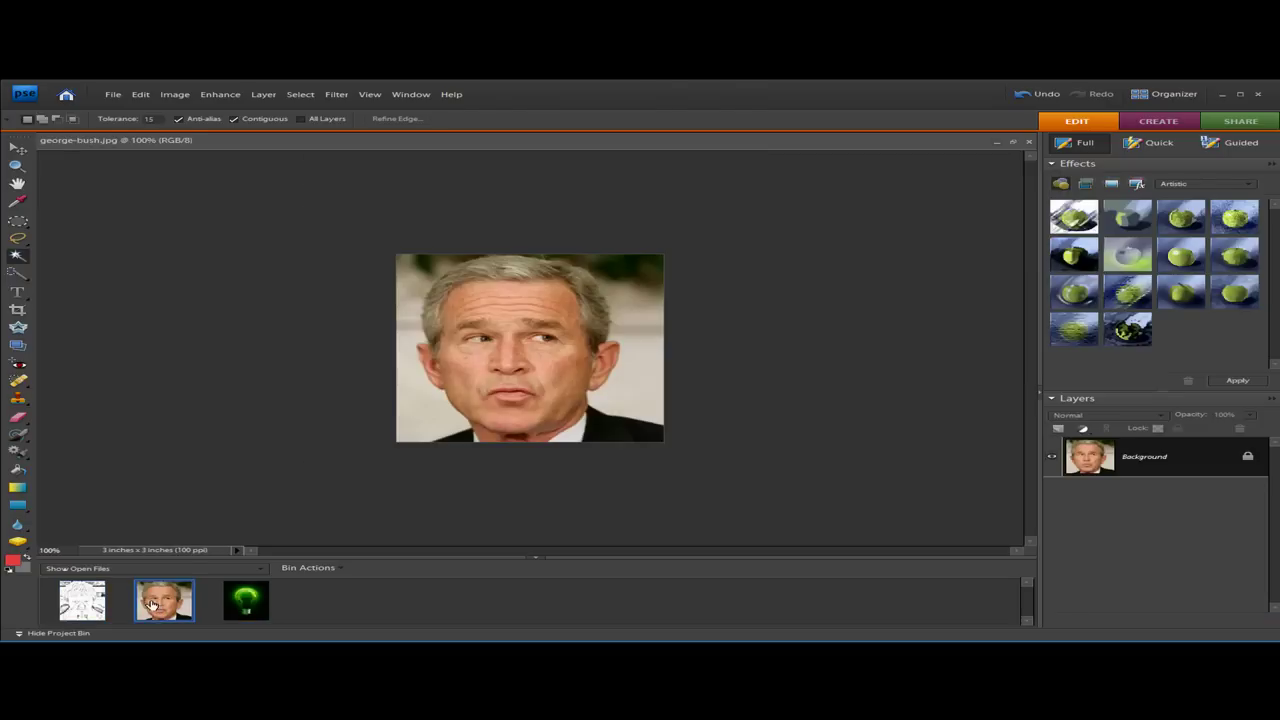
pyautogui.click(113, 95)
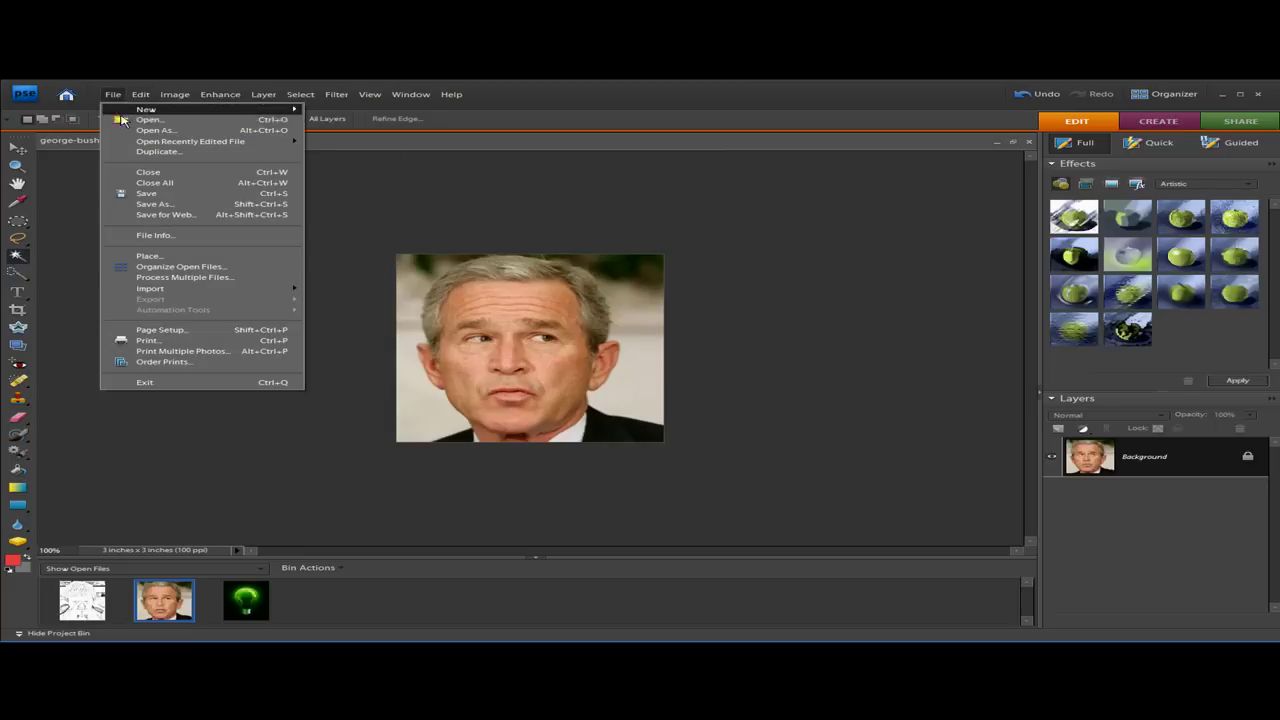
pyautogui.click(462, 85)
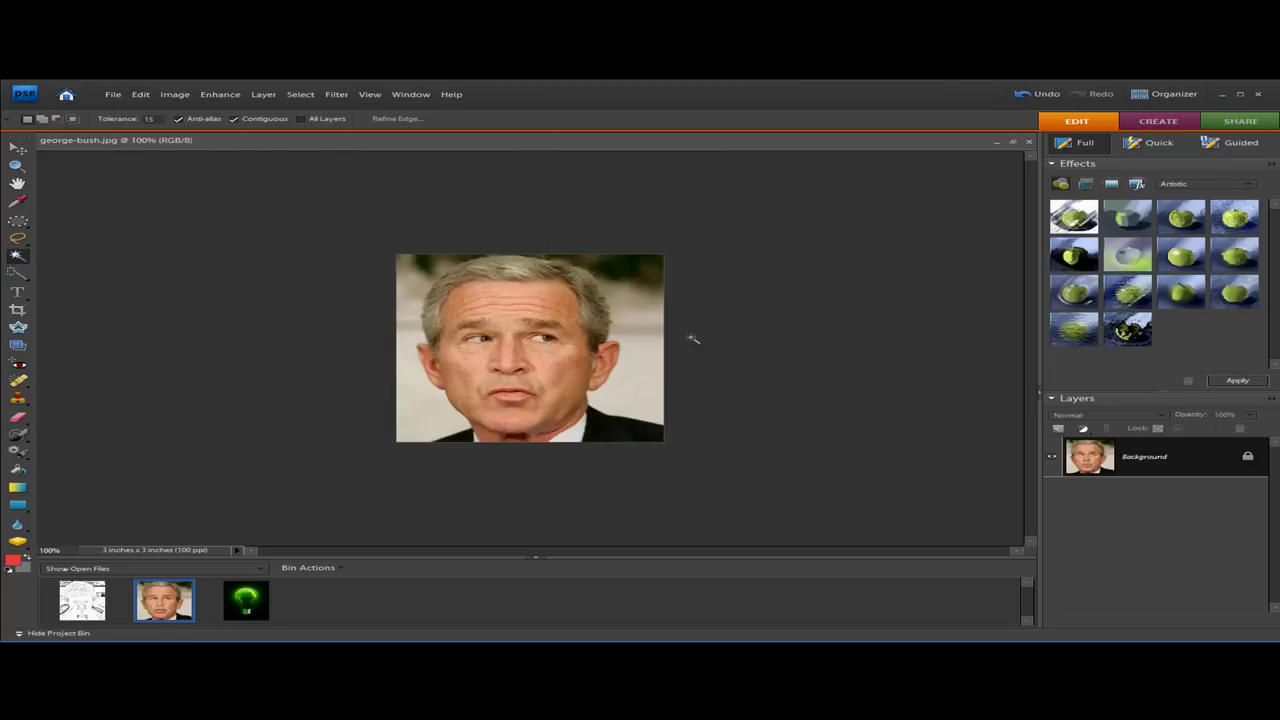
pyautogui.hotkey('ctrl', 'j')
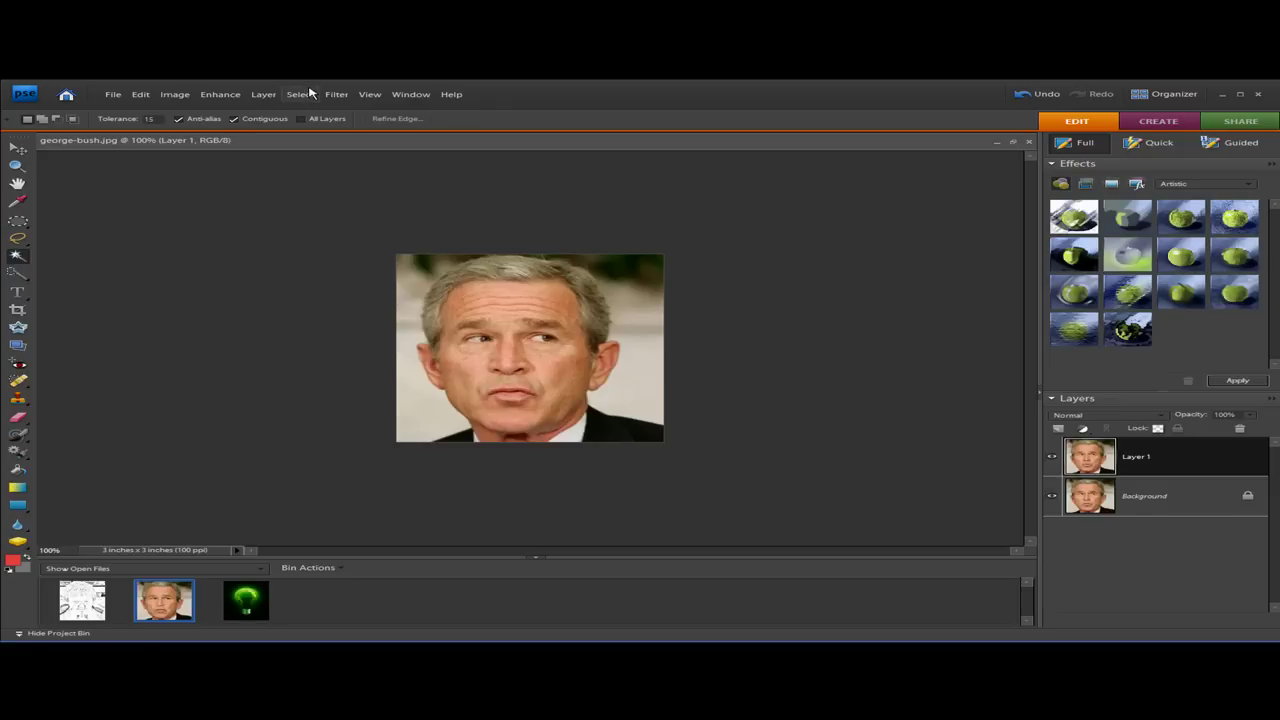
# Hide the Background layer and keep the duplicate, Layer 1, selected for editing.
pyautogui.click(268, 100)
pyautogui.moveTo(335, 106)
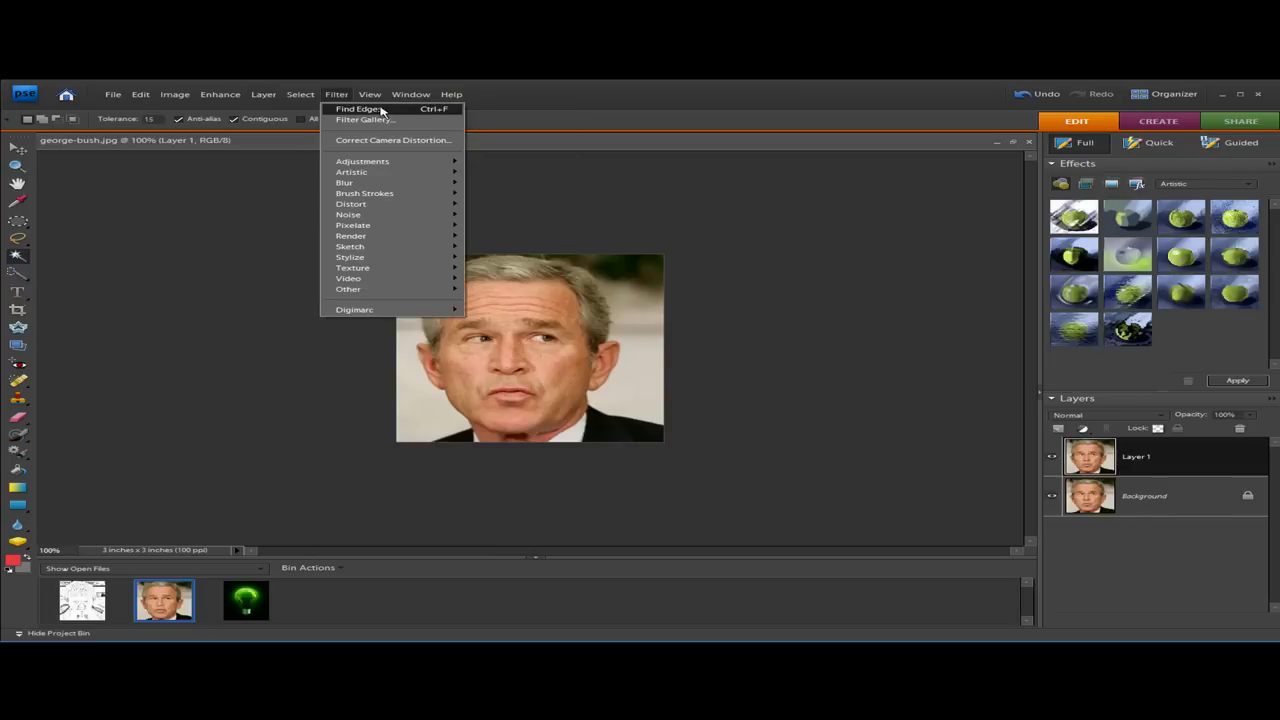
pyautogui.click(534, 211)
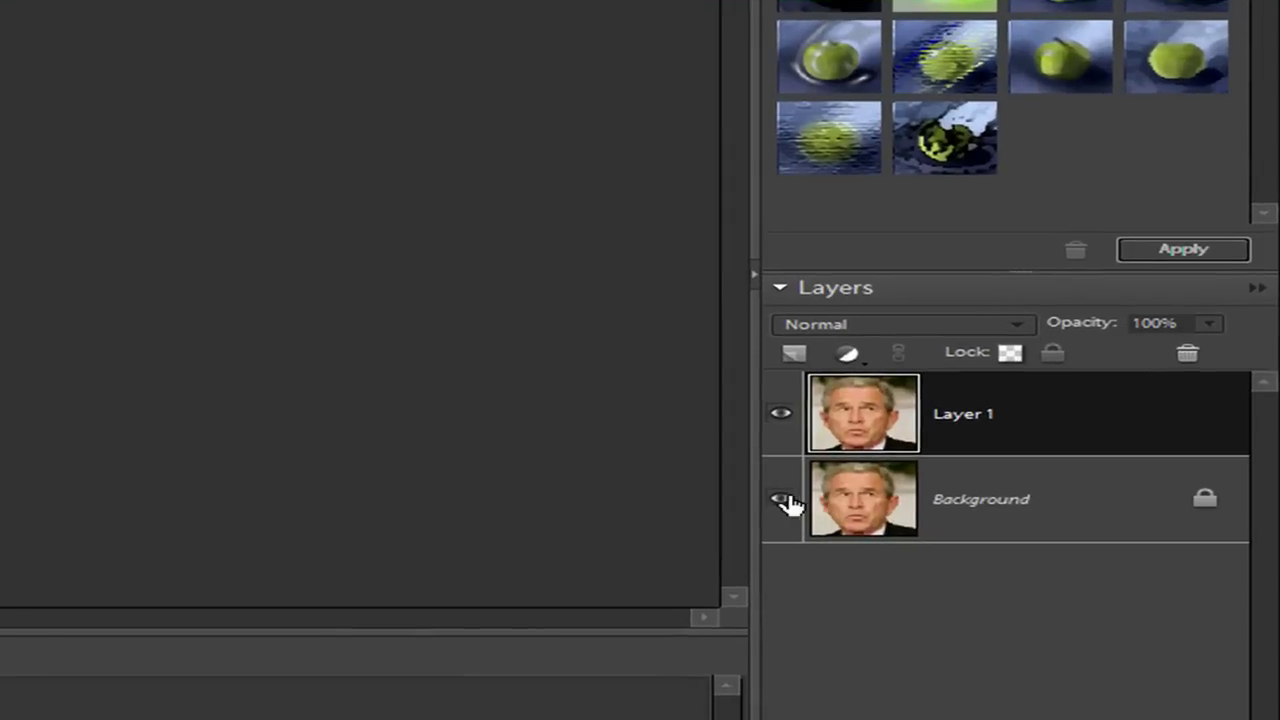
pyautogui.click(782, 501)
pyautogui.click(902, 490)
pyautogui.click(897, 432)
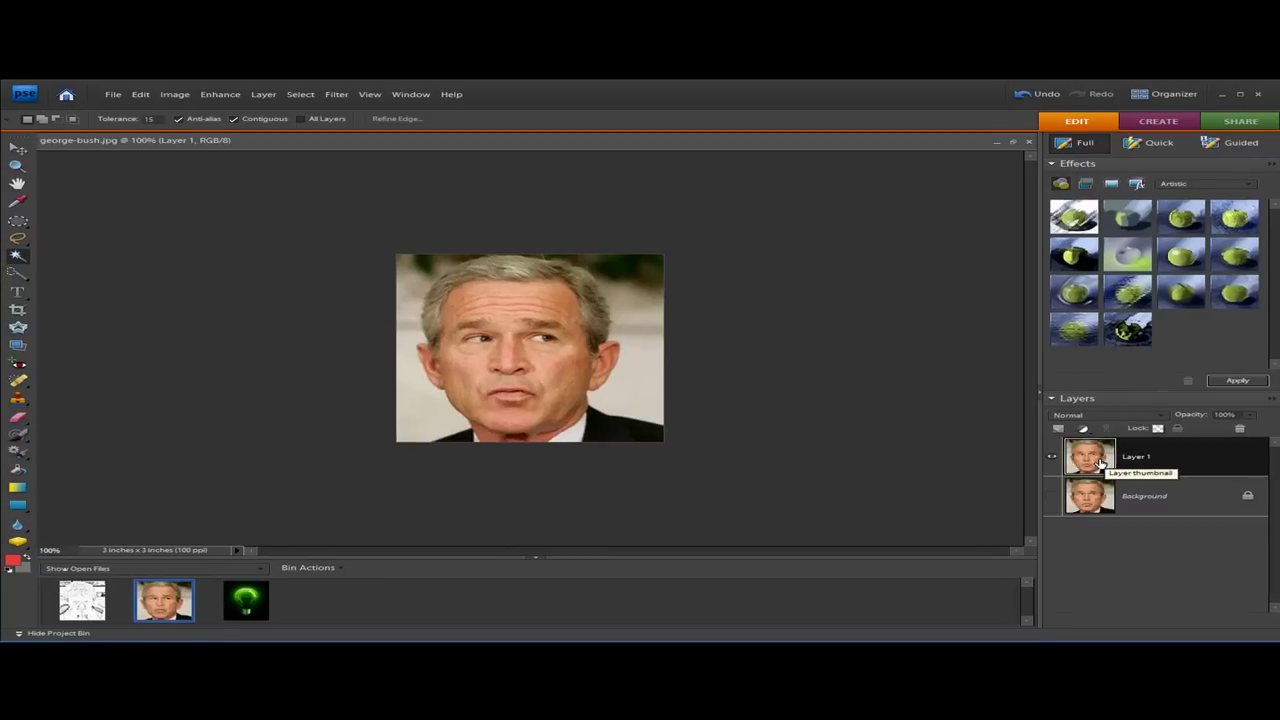
pyautogui.click(220, 100)
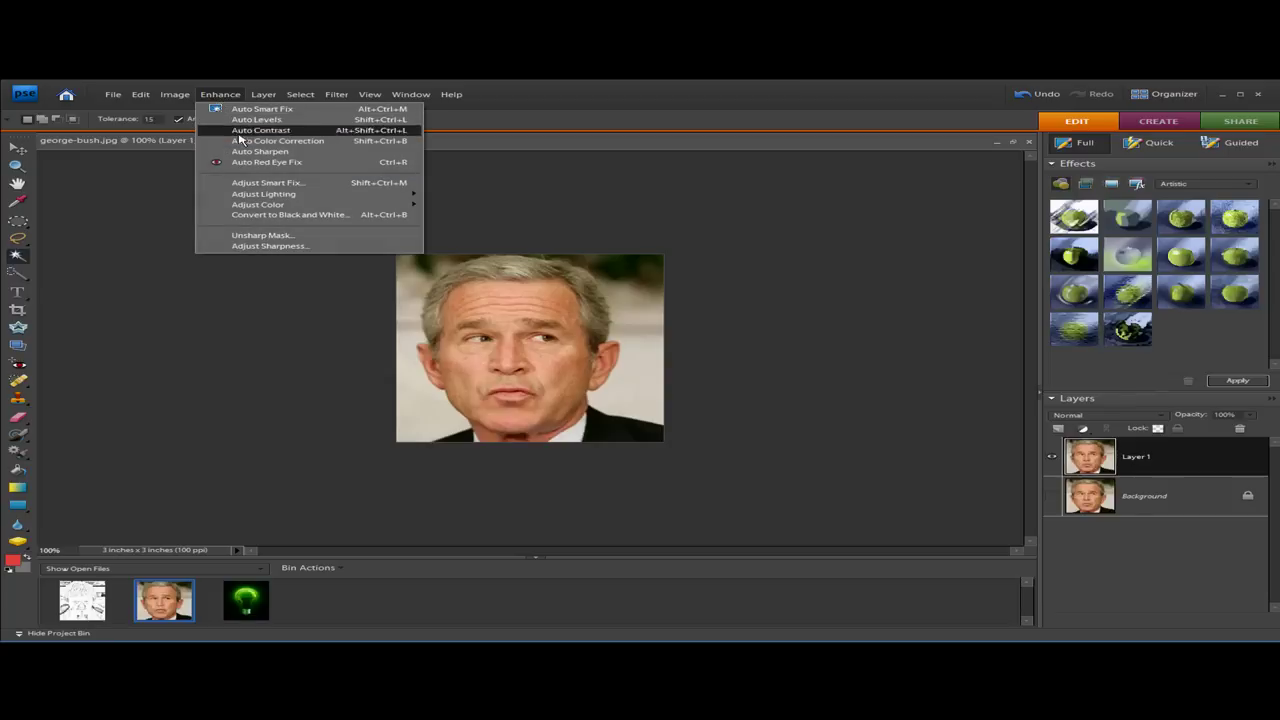
pyautogui.click(243, 131)
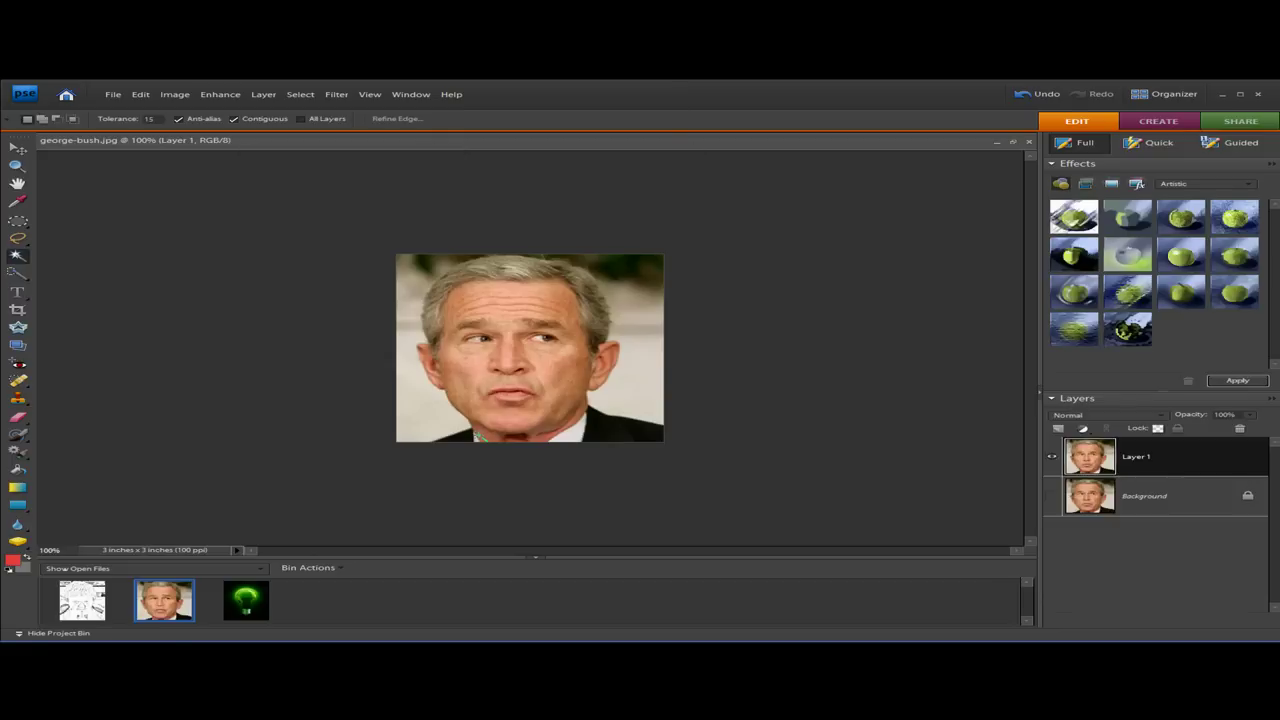
pyautogui.click(336, 94)
pyautogui.moveTo(416, 282)
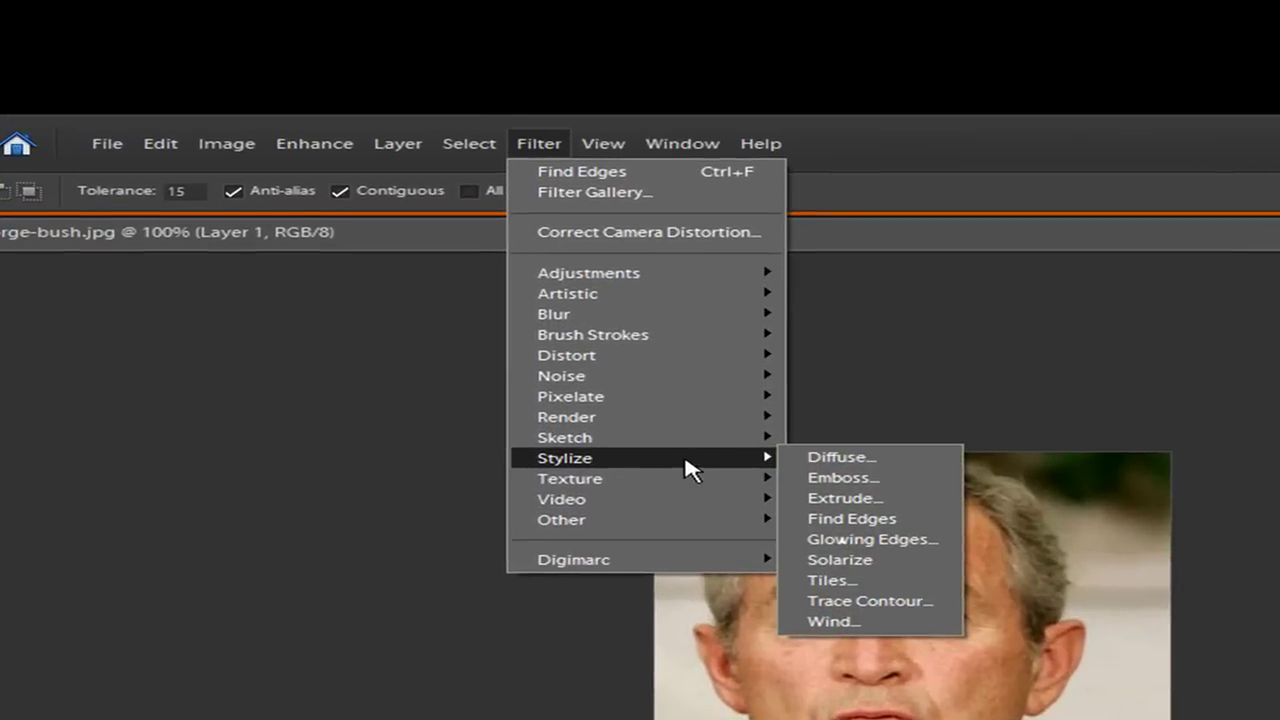
pyautogui.moveTo(660, 449)
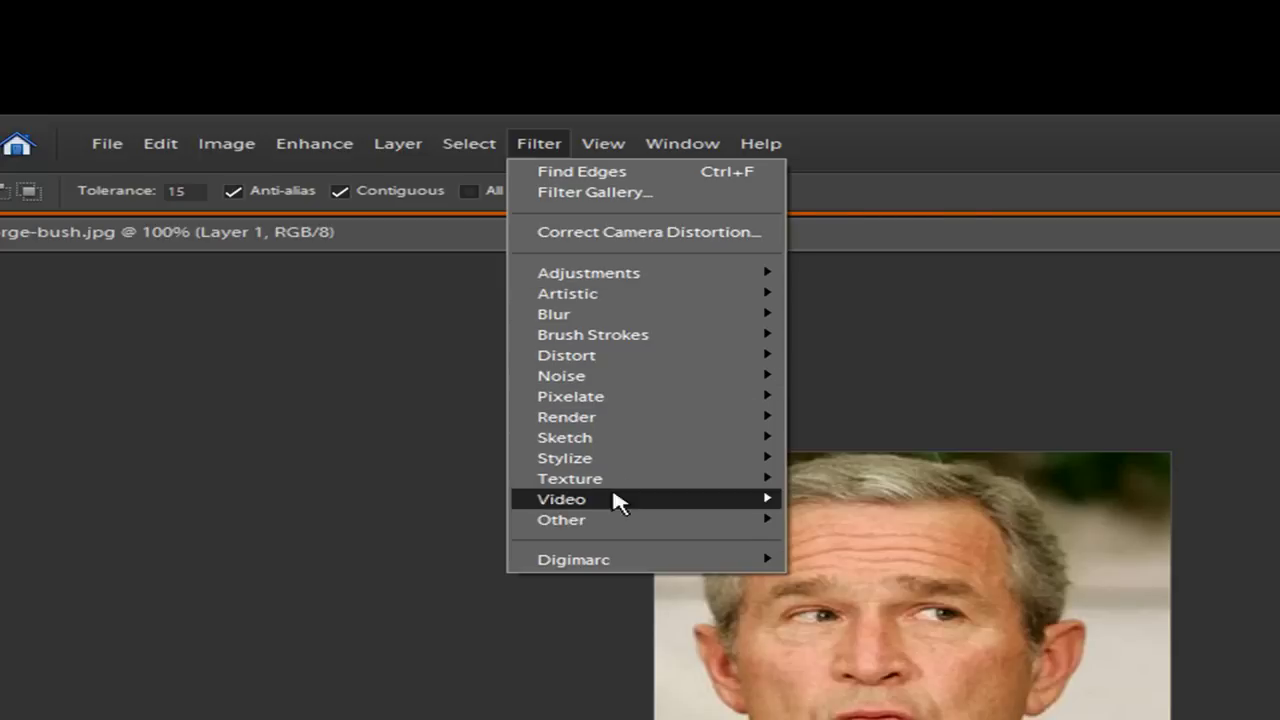
pyautogui.moveTo(622, 463)
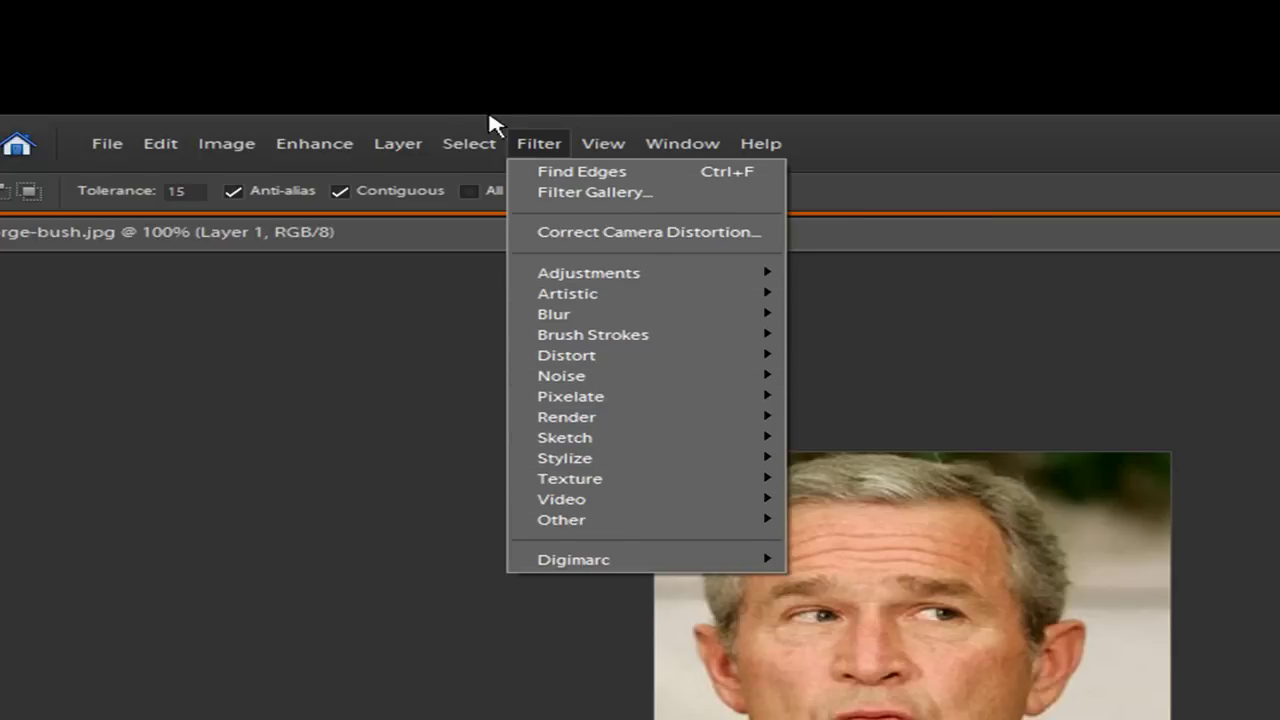
pyautogui.moveTo(390, 143)
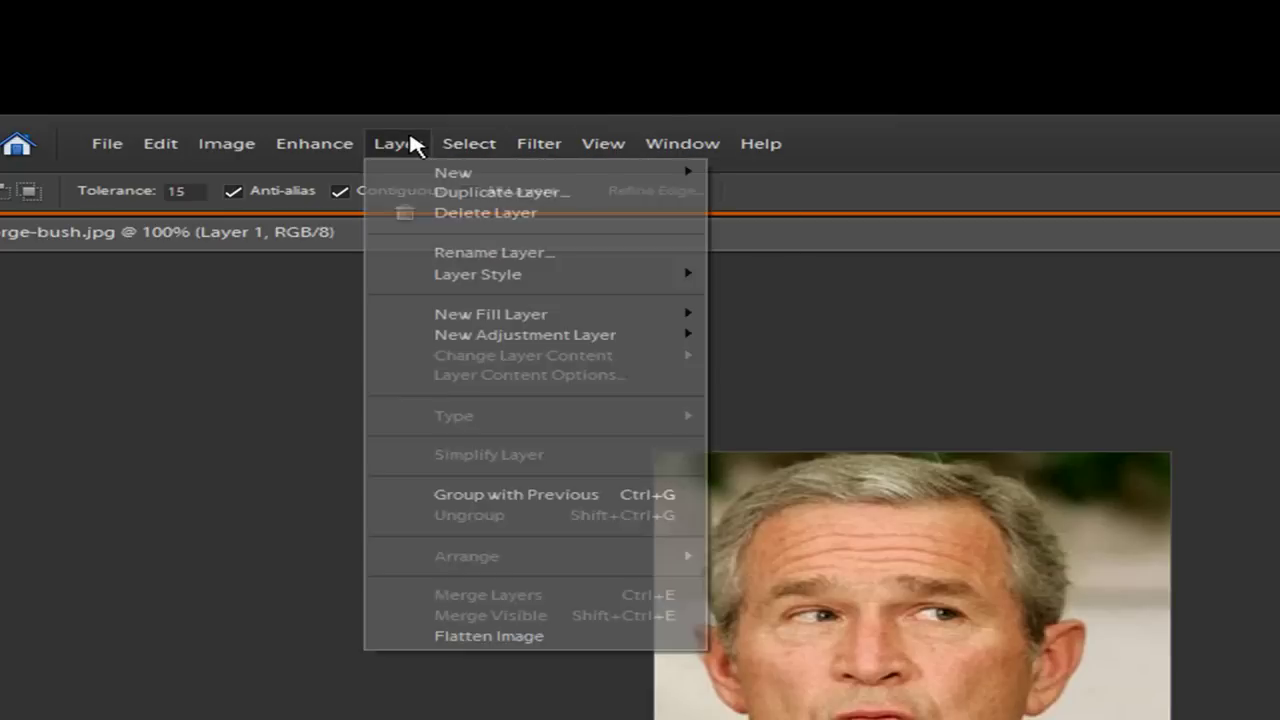
pyautogui.click(350, 120)
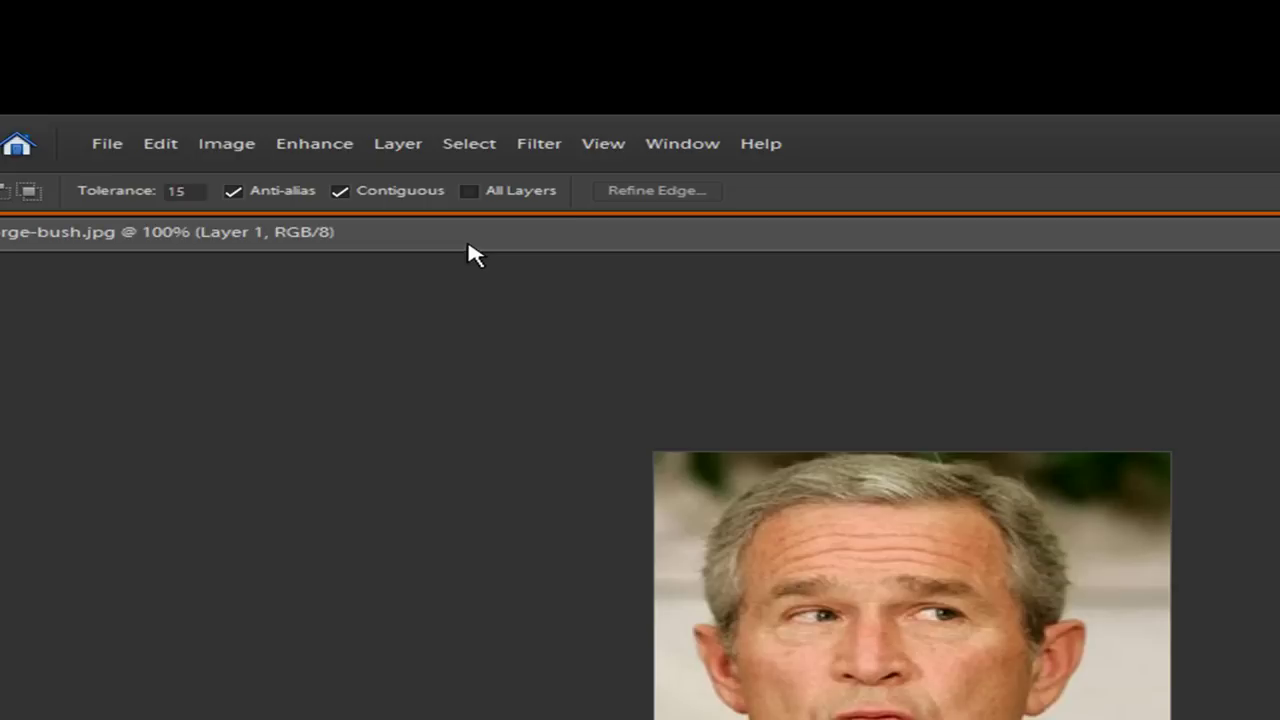
# Desaturate Layer 1 with Remove Color and duplicate the resulting grayscale layer.
pyautogui.click(304, 152)
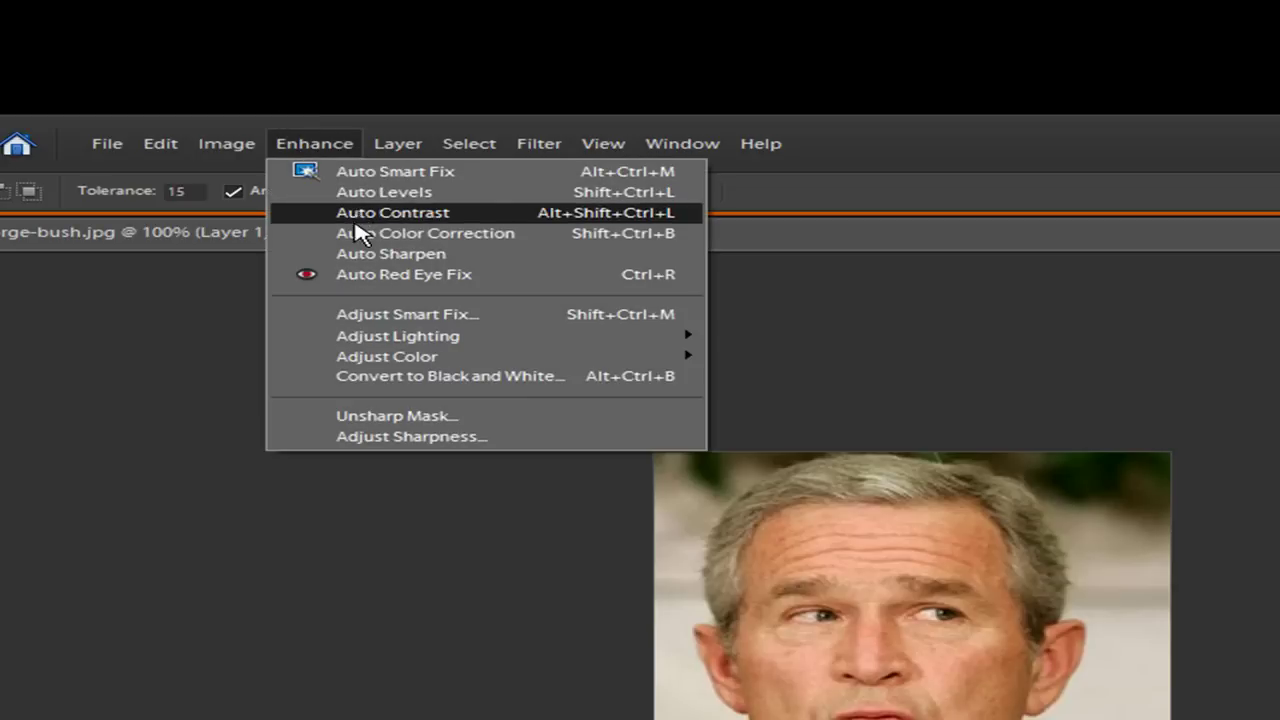
pyautogui.moveTo(365, 360)
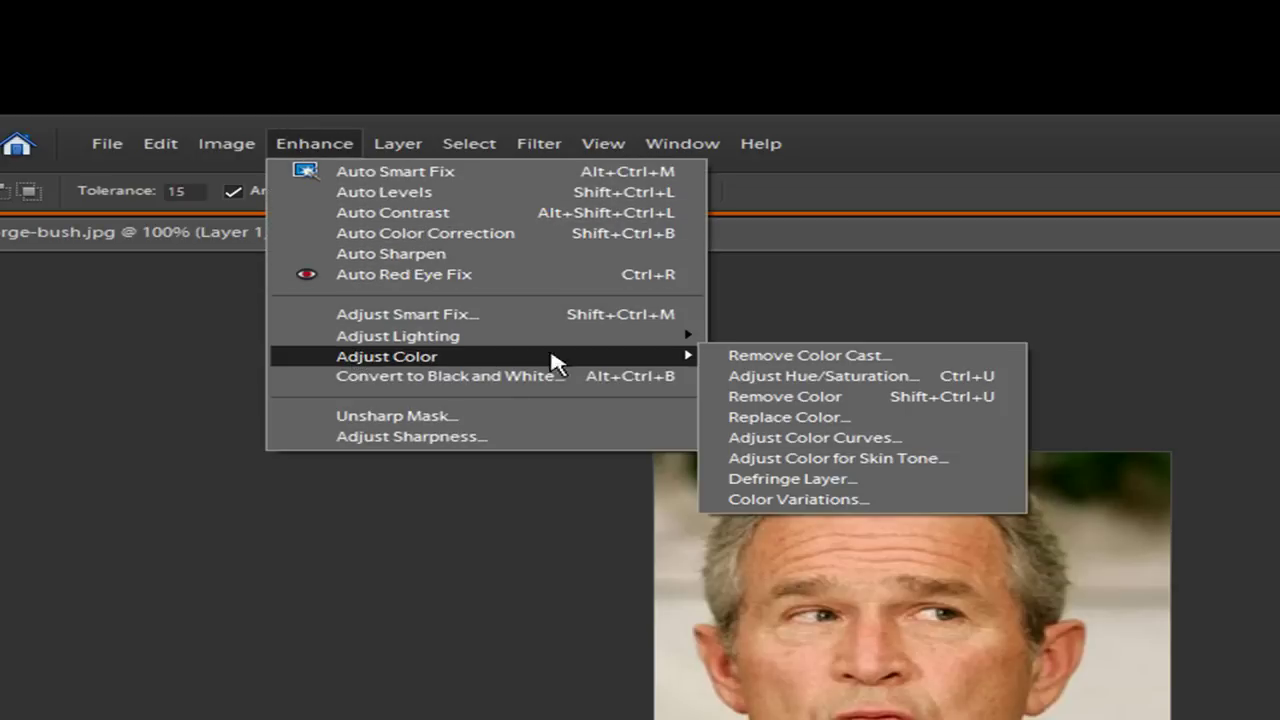
pyautogui.click(795, 397)
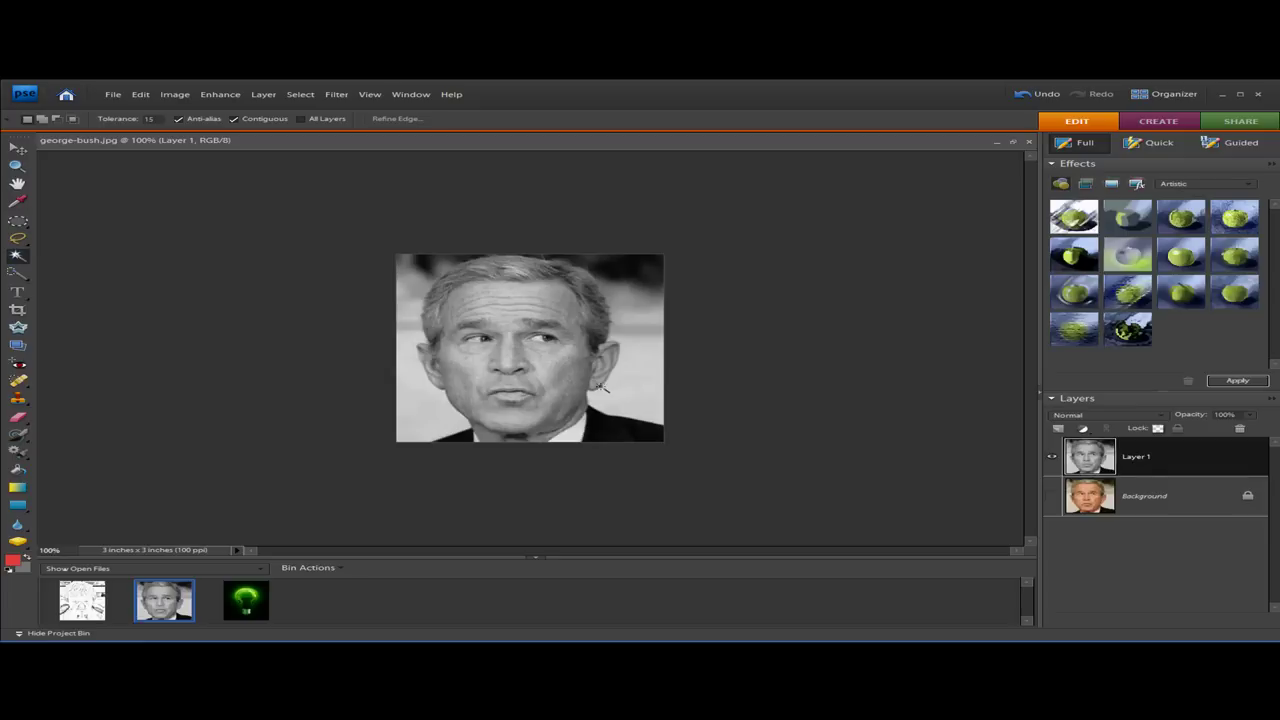
pyautogui.hotkey('ctrl', 'j')
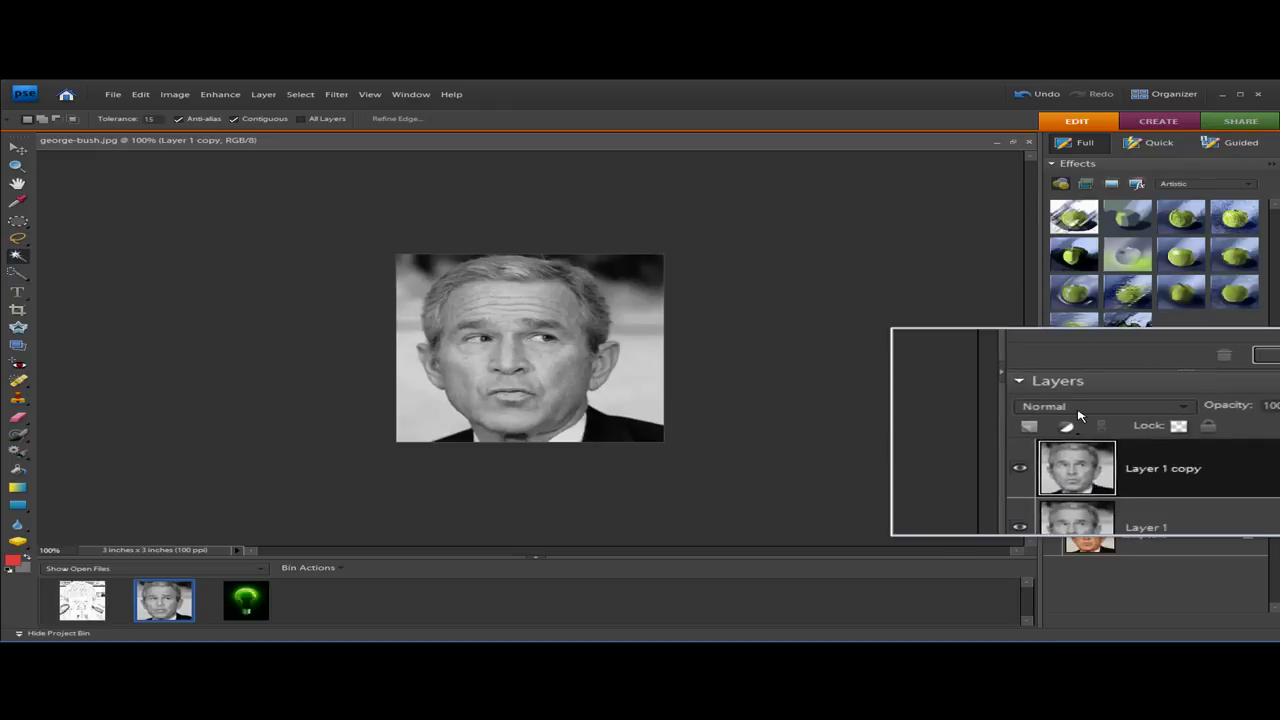
# Invert the lower grayscale layer, Layer 1, and set its blend mode to Color Dodge.
pyautogui.click(1148, 492)
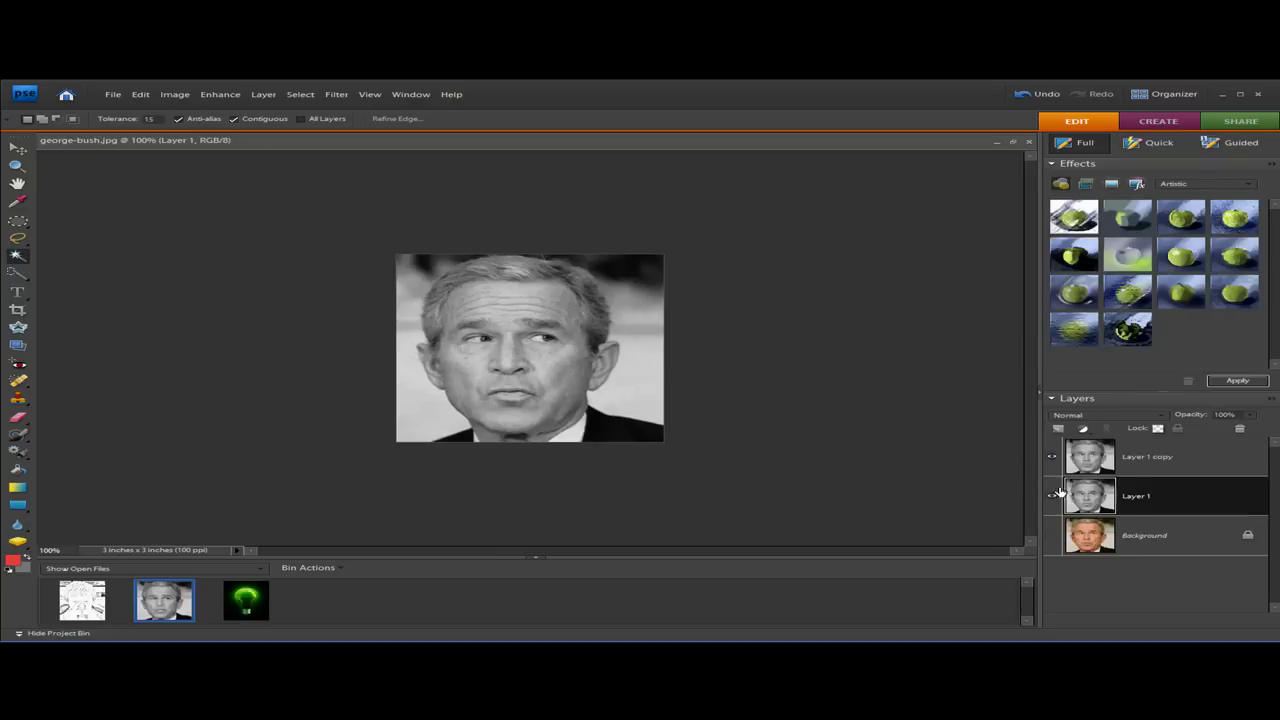
pyautogui.hotkey('ctrl', 'i')
pyautogui.click(1110, 414)
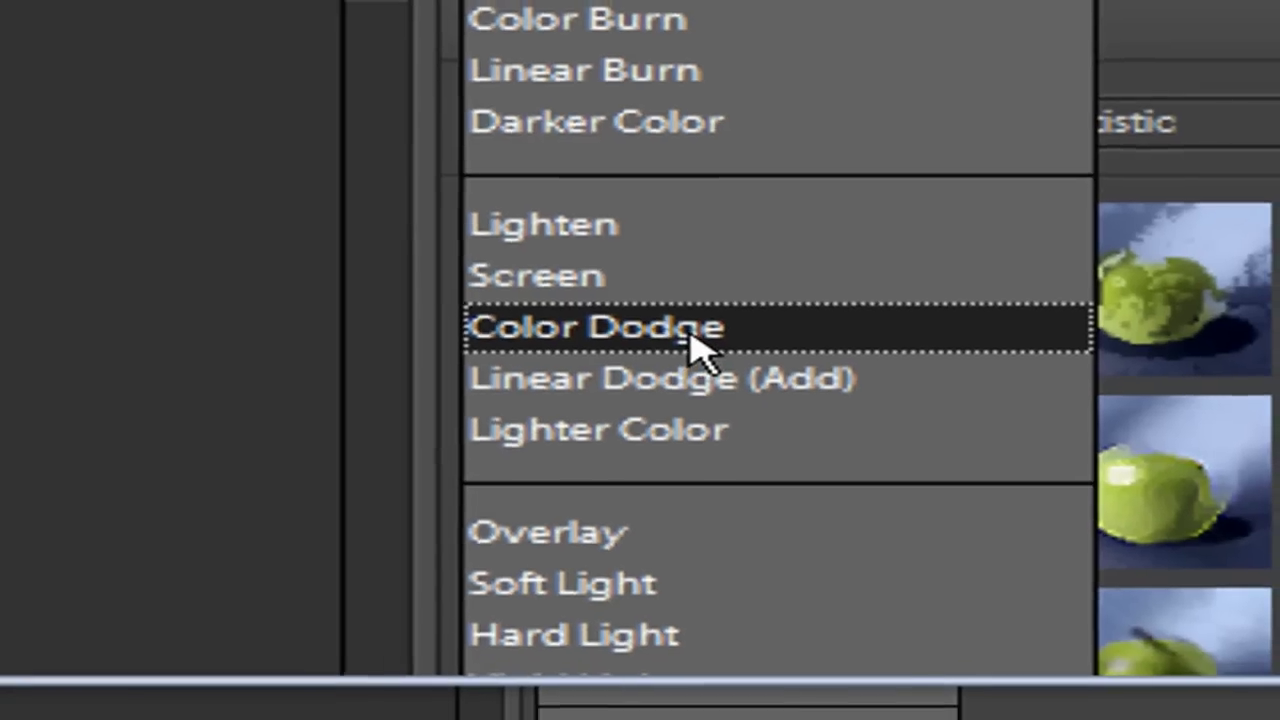
pyautogui.click(697, 343)
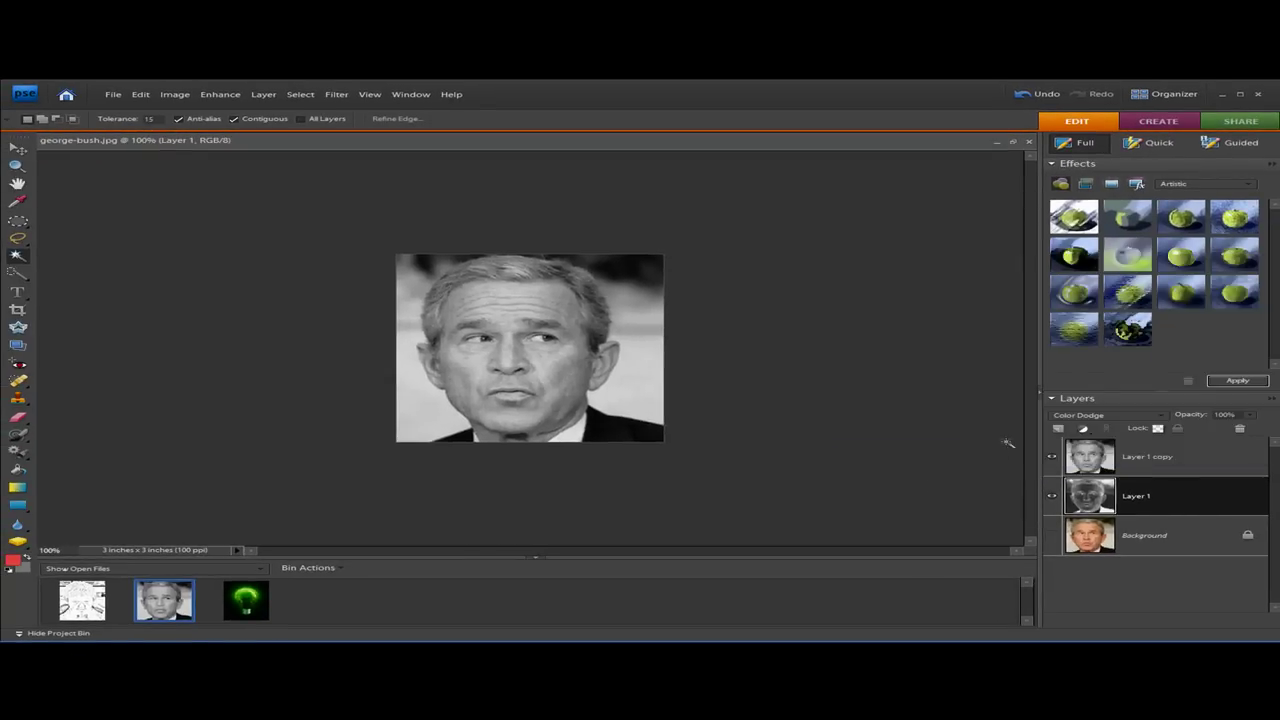
# Set the blend mode of the upper layer, Layer 1 copy, to Color Dodge.
pyautogui.click(1088, 458)
pyautogui.click(1130, 414)
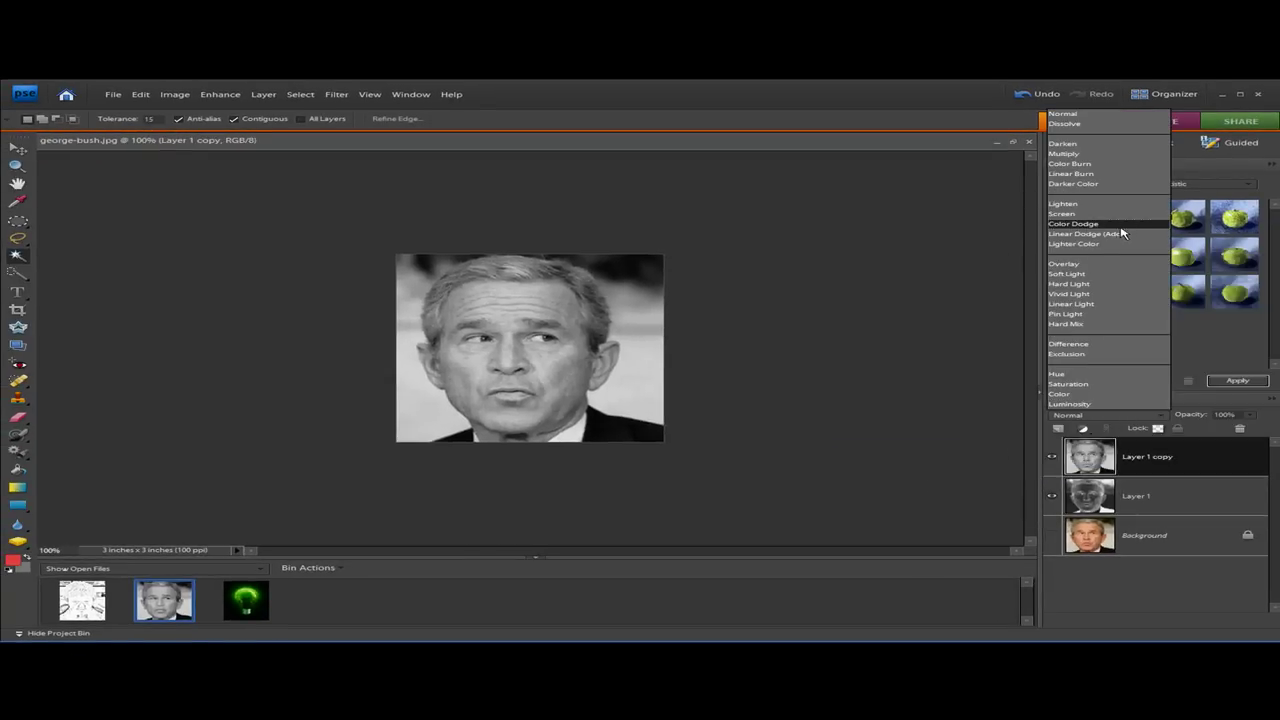
pyautogui.click(1112, 225)
pyautogui.click(1095, 502)
pyautogui.click(1092, 466)
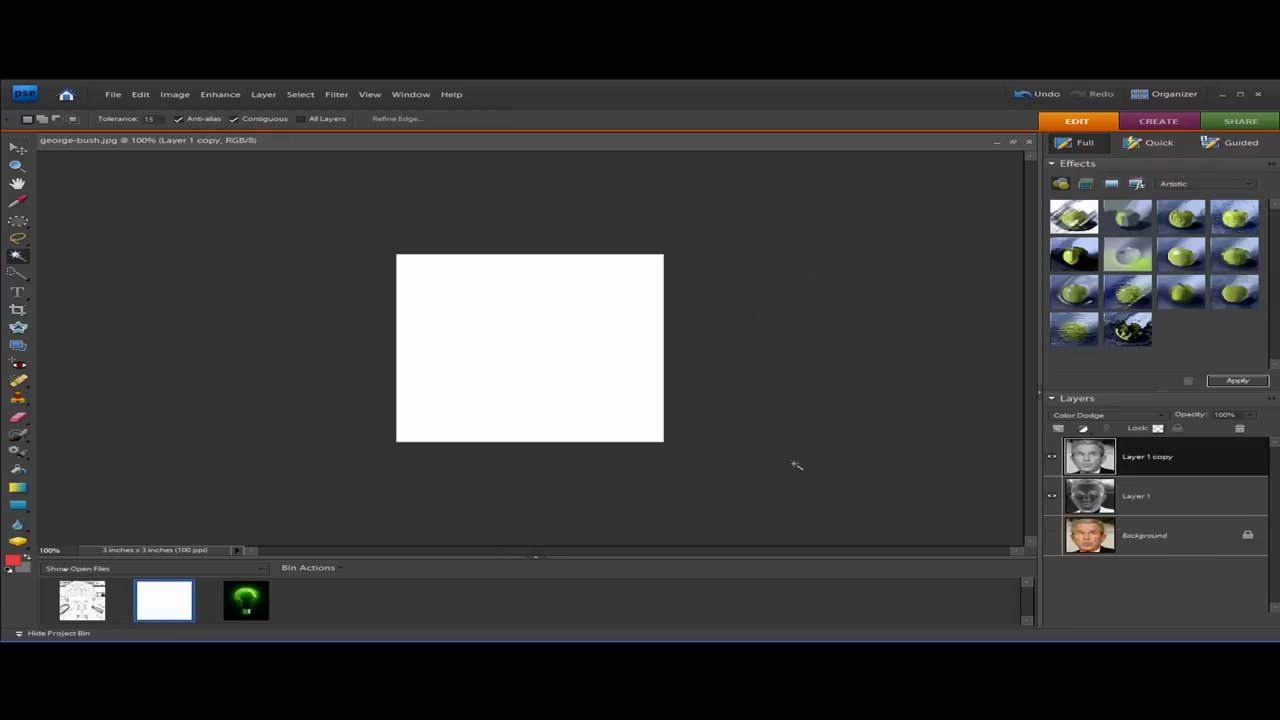
# Apply a Gaussian Blur with a radius of about 9.7 pixels to the inverted Layer 1.
pyautogui.click(1141, 524)
pyautogui.click(1130, 502)
pyautogui.click(1104, 458)
pyautogui.click(1097, 490)
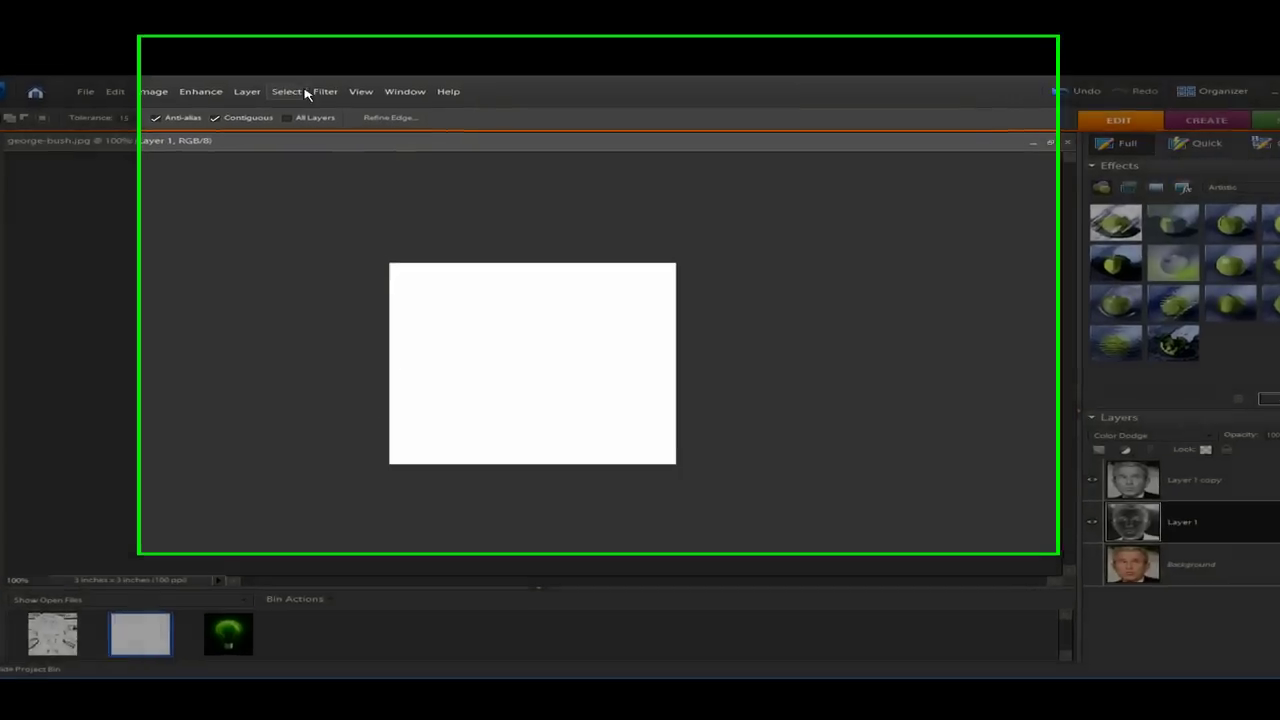
pyautogui.click(336, 94)
pyautogui.moveTo(309, 320)
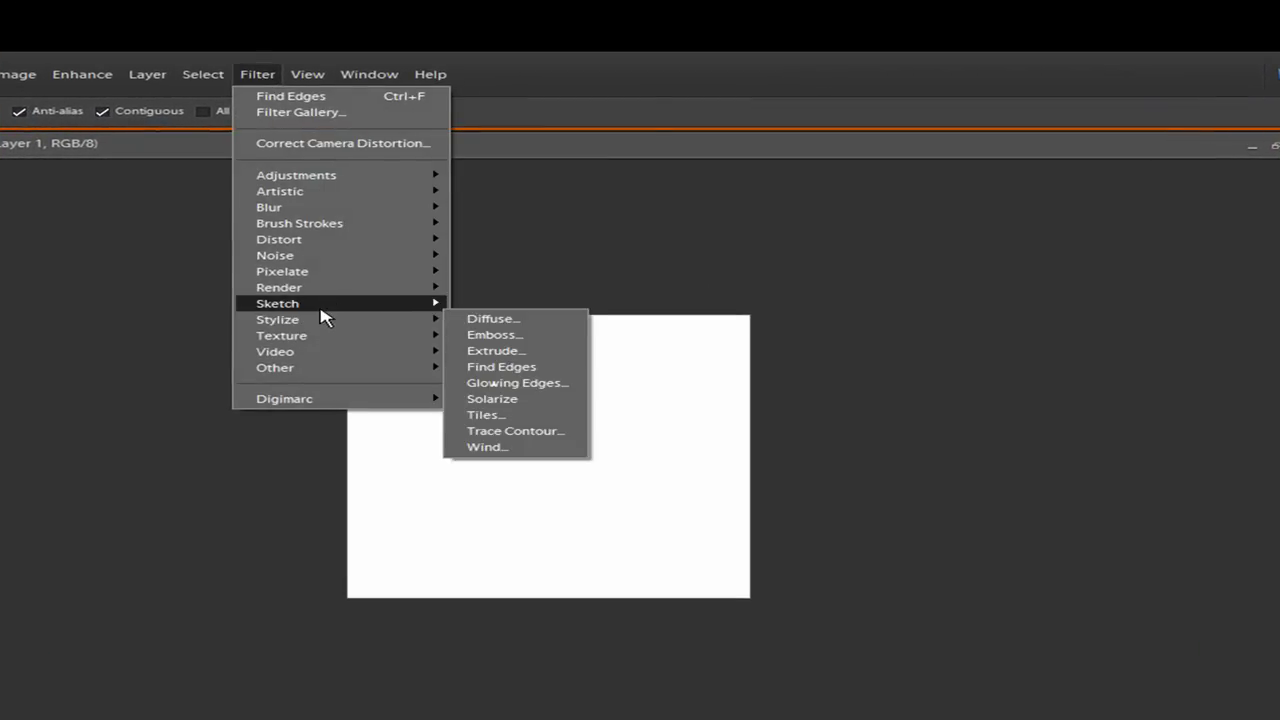
pyautogui.moveTo(421, 207)
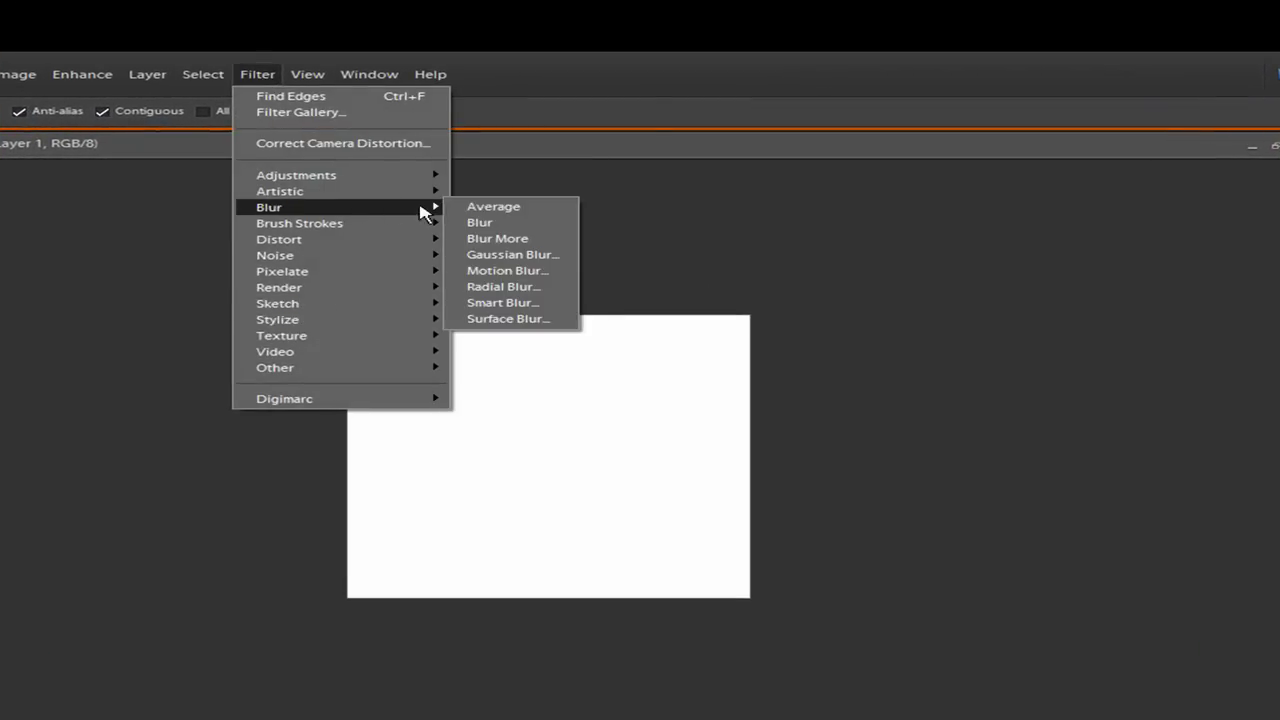
pyautogui.click(513, 254)
pyautogui.moveTo(1065, 195); pyautogui.dragTo(1013, 178)
pyautogui.moveTo(1016, 450); pyautogui.dragTo(1020, 450)
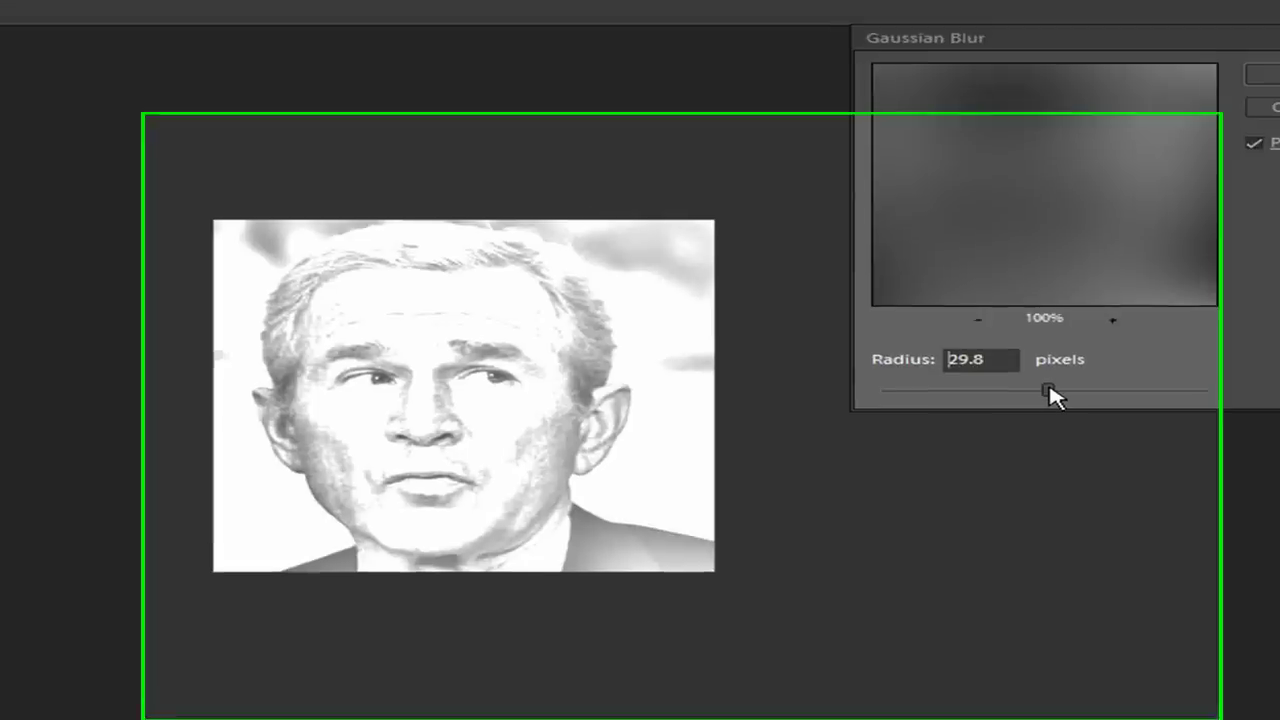
pyautogui.moveTo(1050, 390); pyautogui.dragTo(1012, 390)
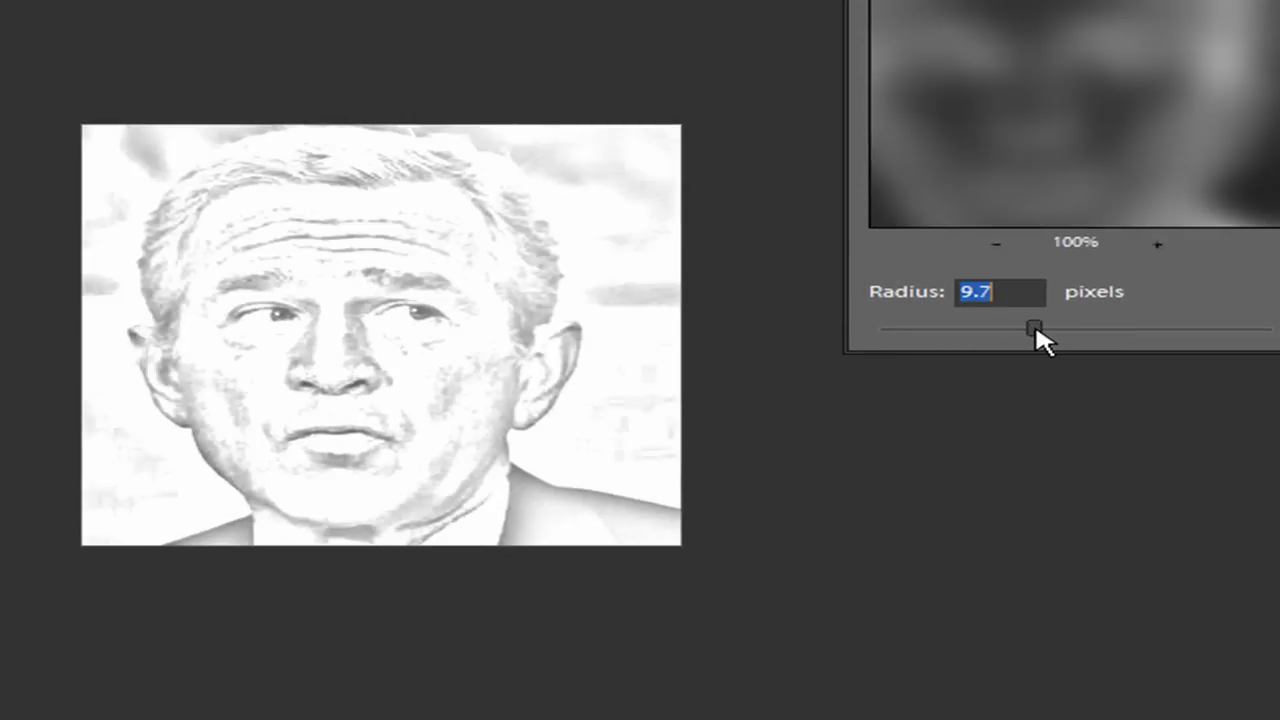
pyautogui.moveTo(1036, 330)
pyautogui.mouseDown()
pyautogui.moveTo(1060, 328)
pyautogui.moveTo(966, 334)
pyautogui.moveTo(1003, 346)
pyautogui.moveTo(1046, 337)
pyautogui.moveTo(1011, 337)
pyautogui.moveTo(1032, 336)
pyautogui.mouseUp()
pyautogui.press('Return')
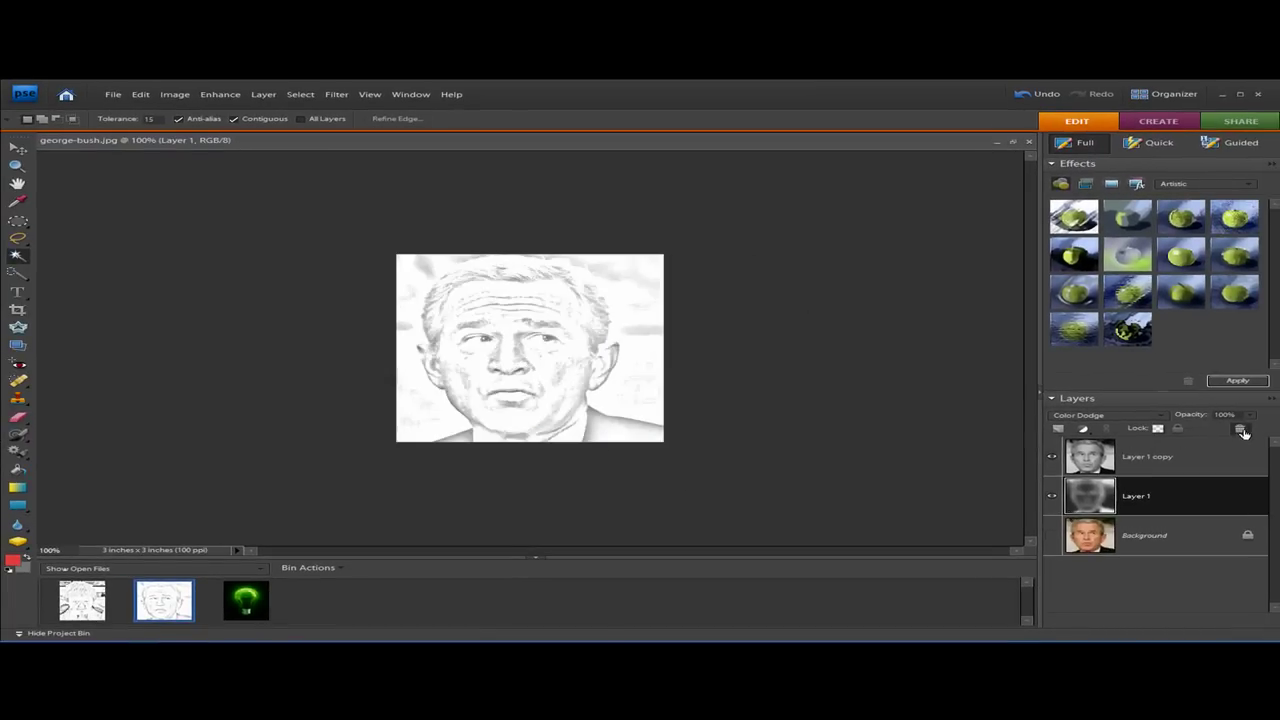
# Delete Layer 1 and Layer 1 copy, leaving only the original Background photo.
pyautogui.click(1239, 429)
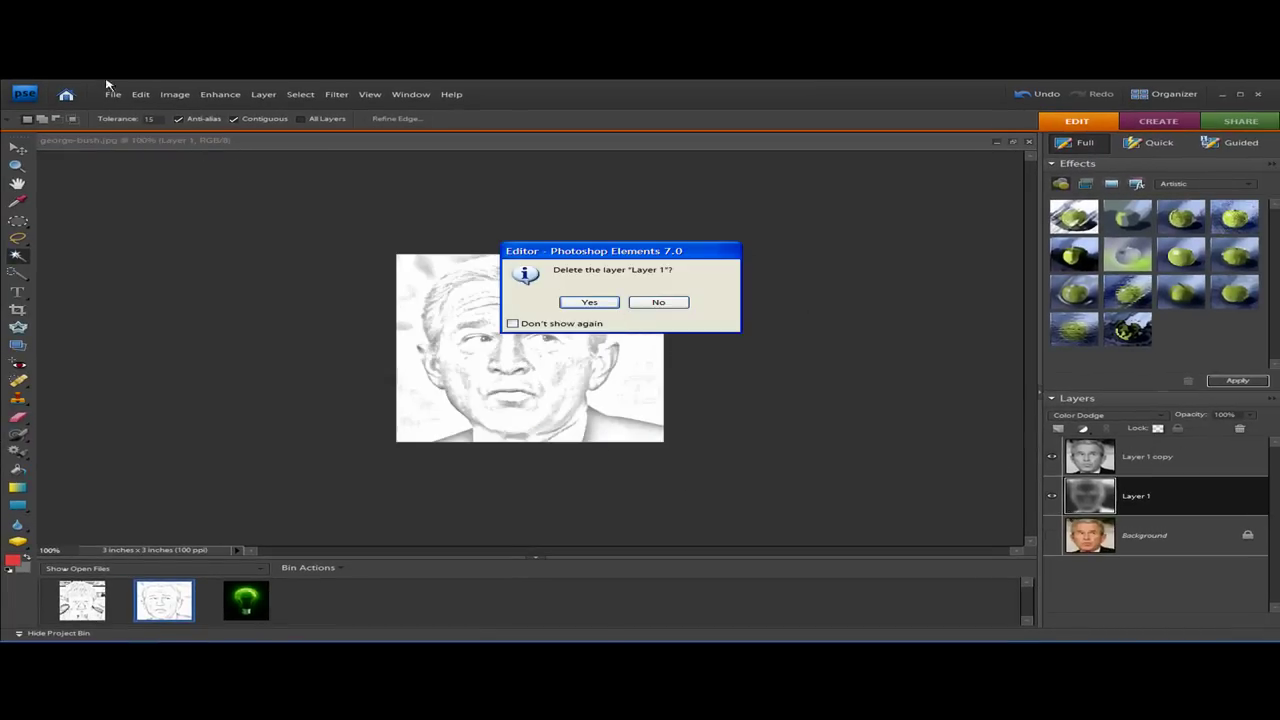
pyautogui.click(585, 304)
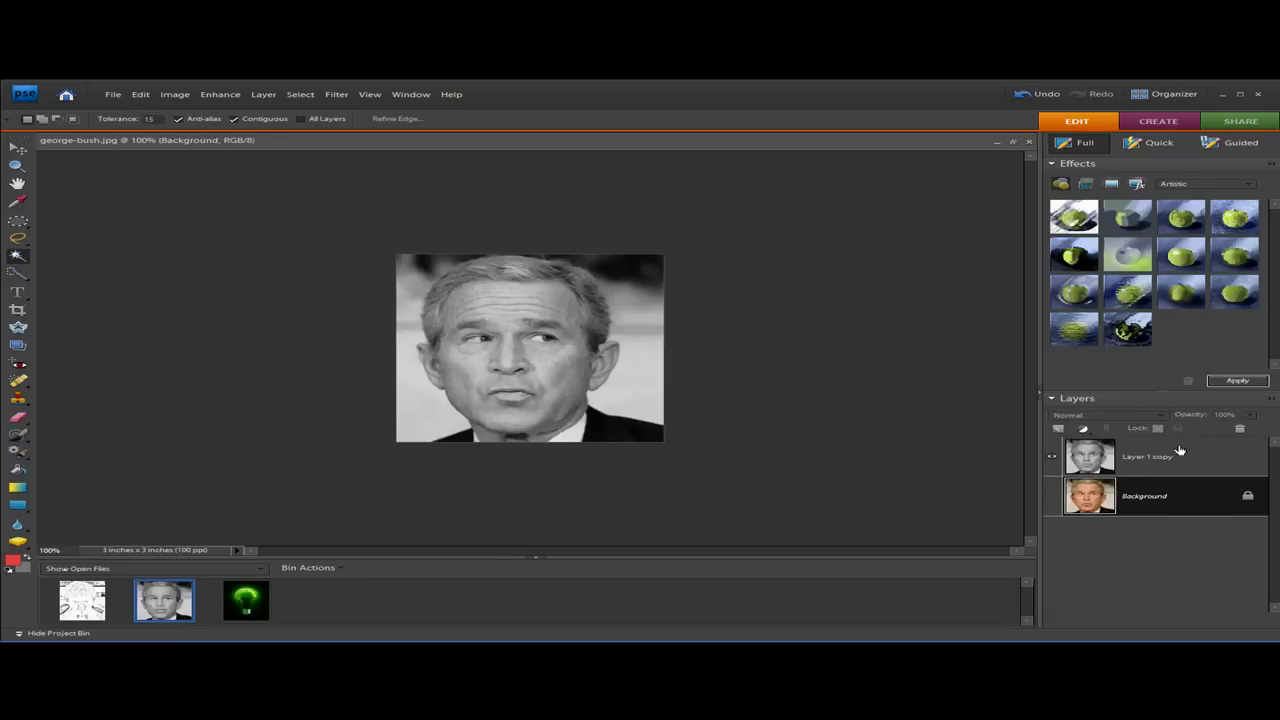
pyautogui.click(1184, 452)
pyautogui.click(1241, 430)
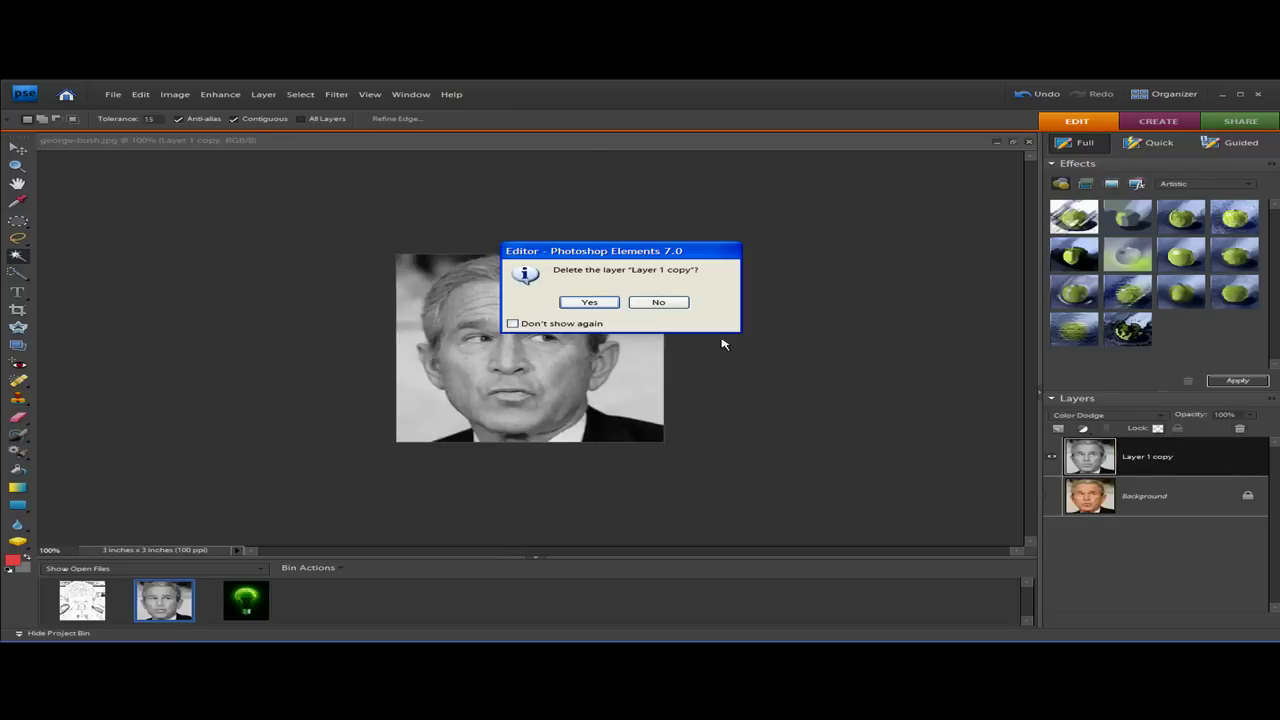
pyautogui.click(586, 302)
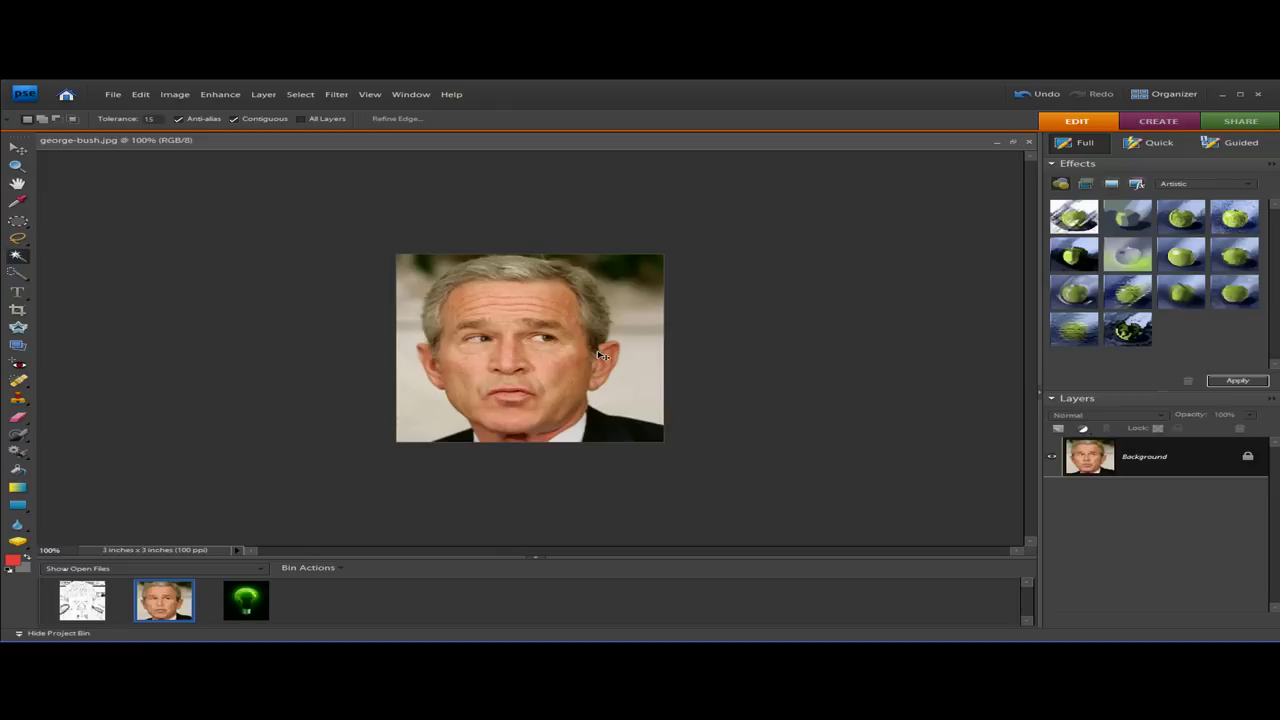
# Duplicate the Background layer and hide the original underneath.
pyautogui.hotkey('ctrl', 'j')
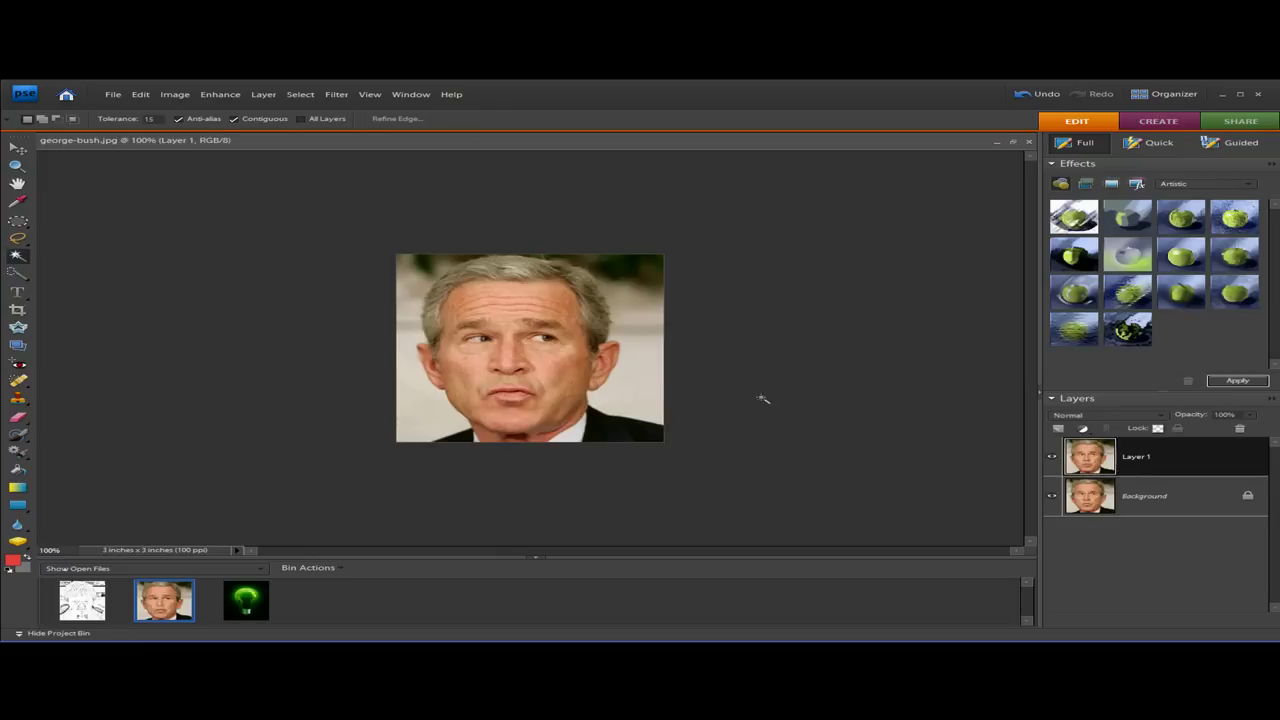
pyautogui.click(1053, 497)
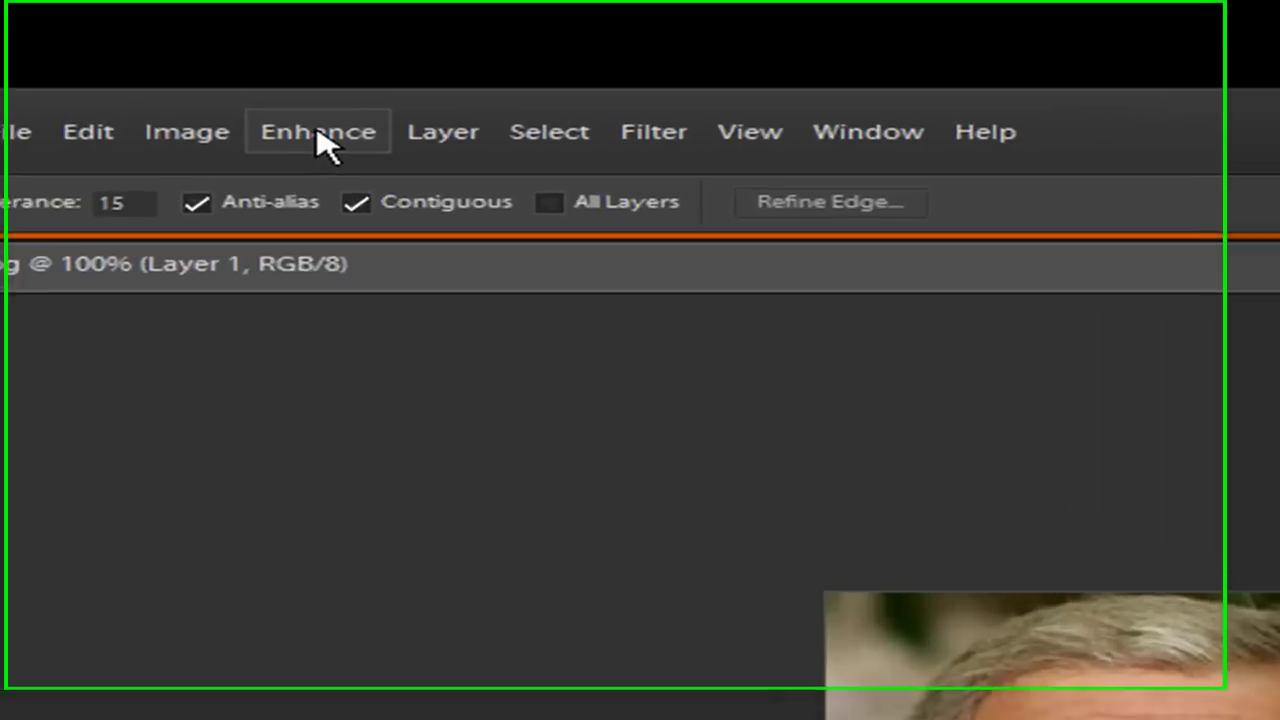
# Remove the color from Layer 1 so the duplicated portrait is grayscale.
pyautogui.click(219, 97)
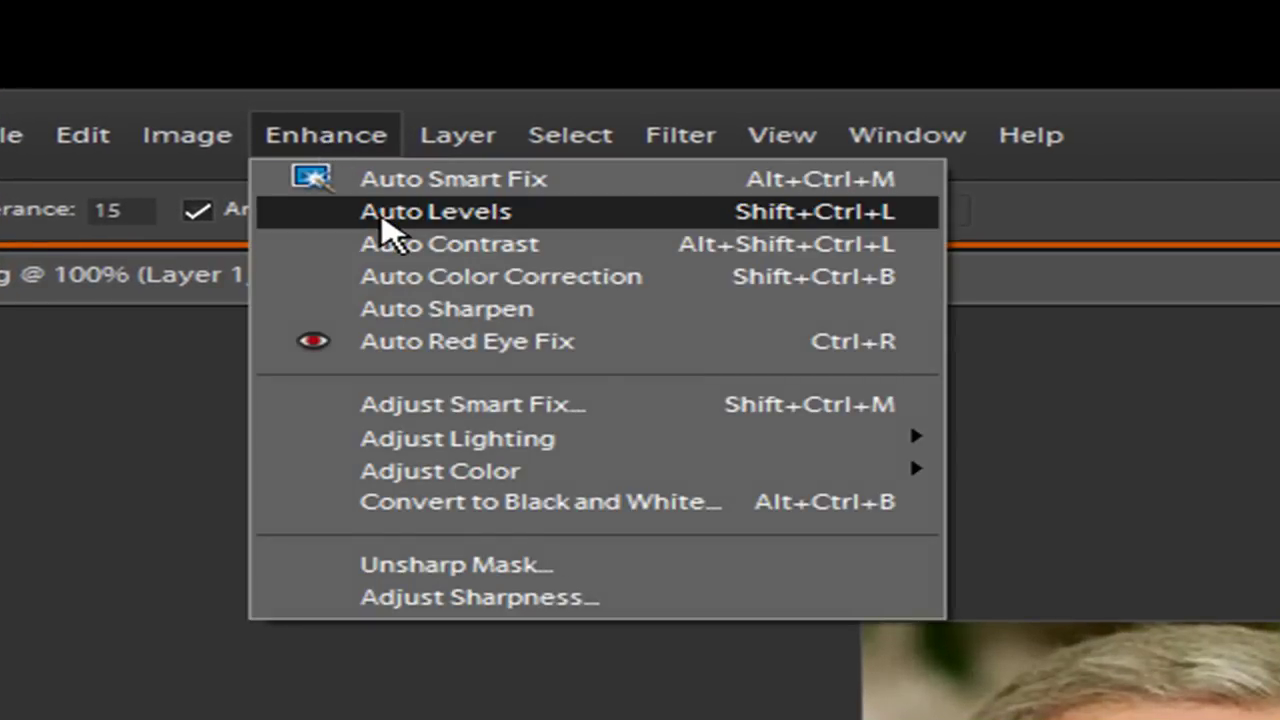
pyautogui.click(440, 246)
pyautogui.click(350, 148)
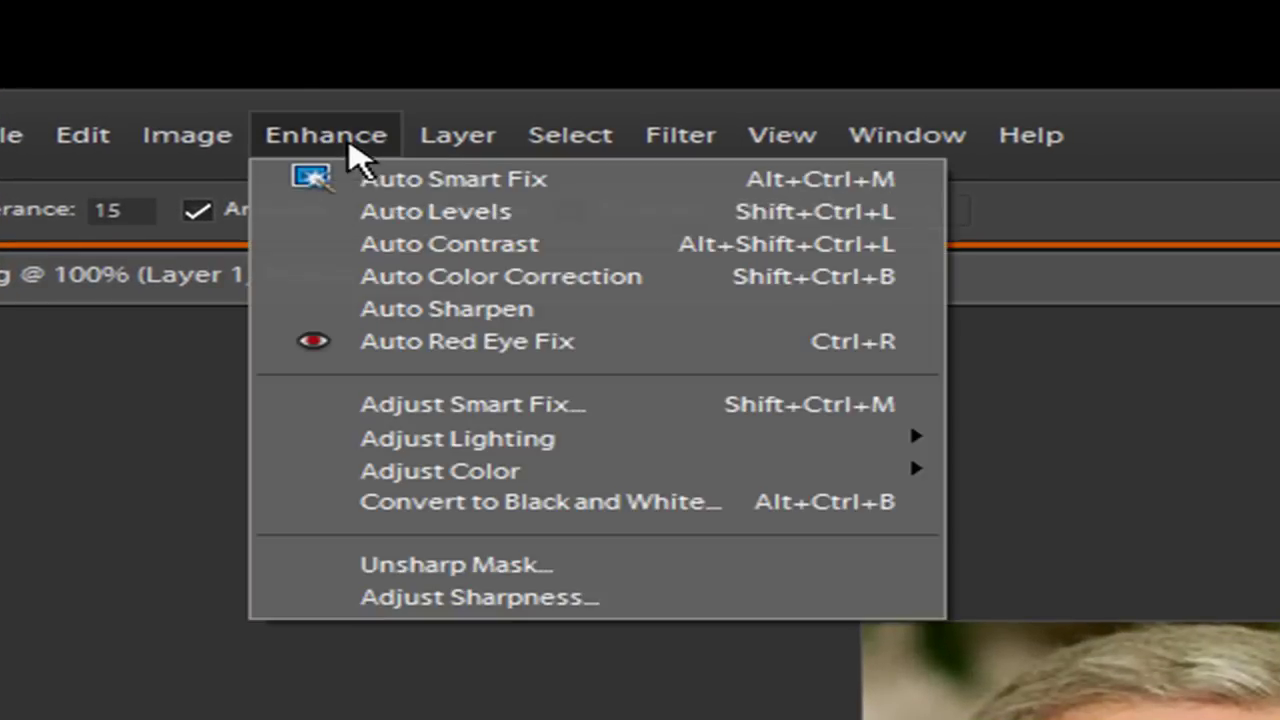
pyautogui.click(386, 183)
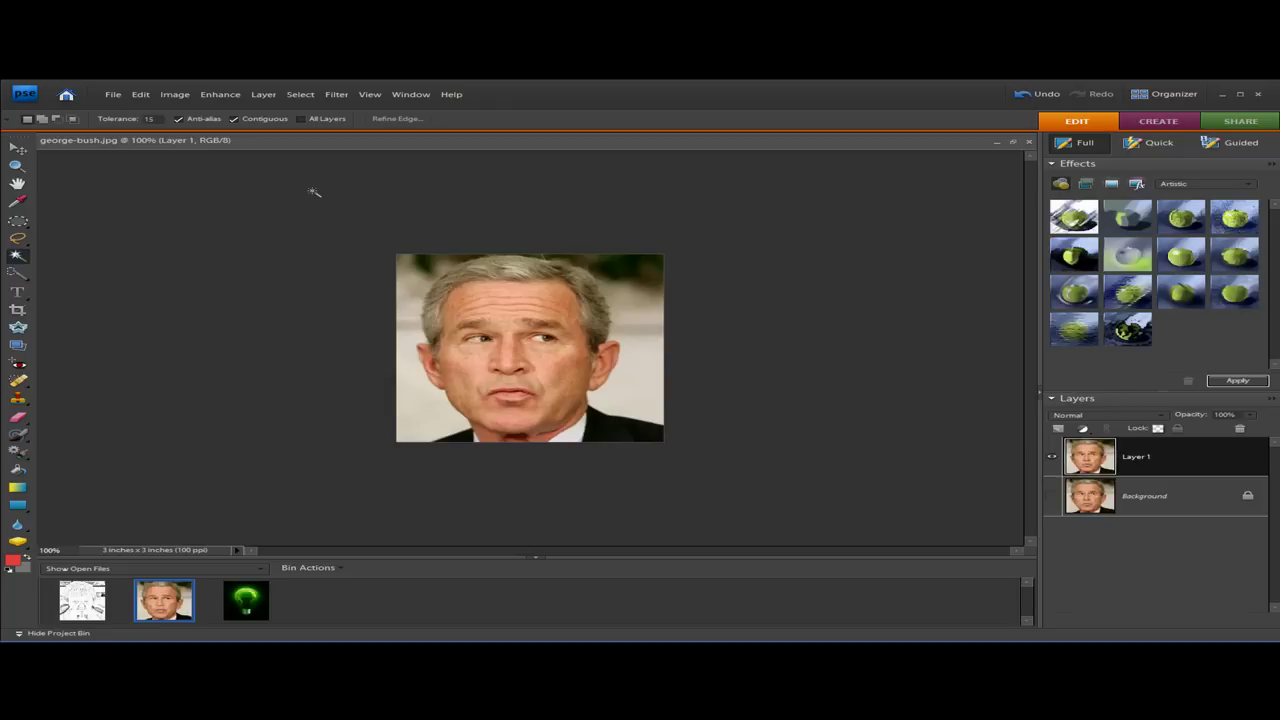
pyautogui.click(234, 93)
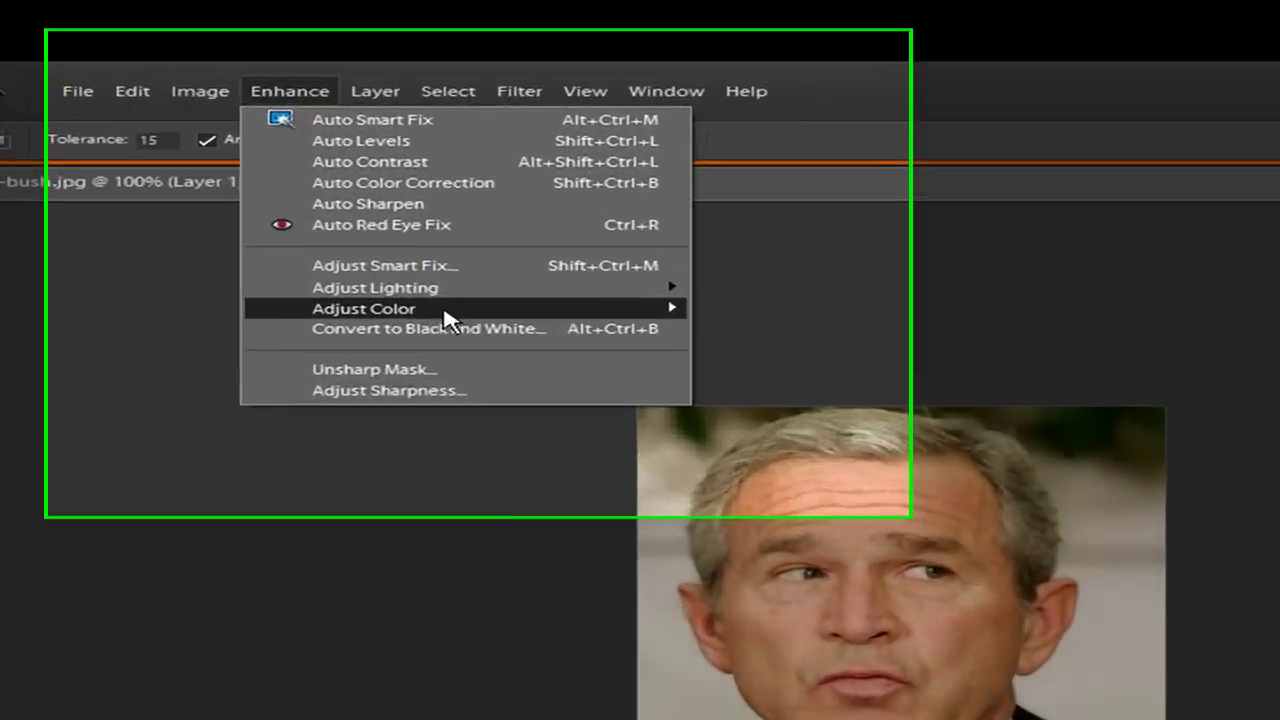
pyautogui.moveTo(343, 206)
pyautogui.click(1080, 474)
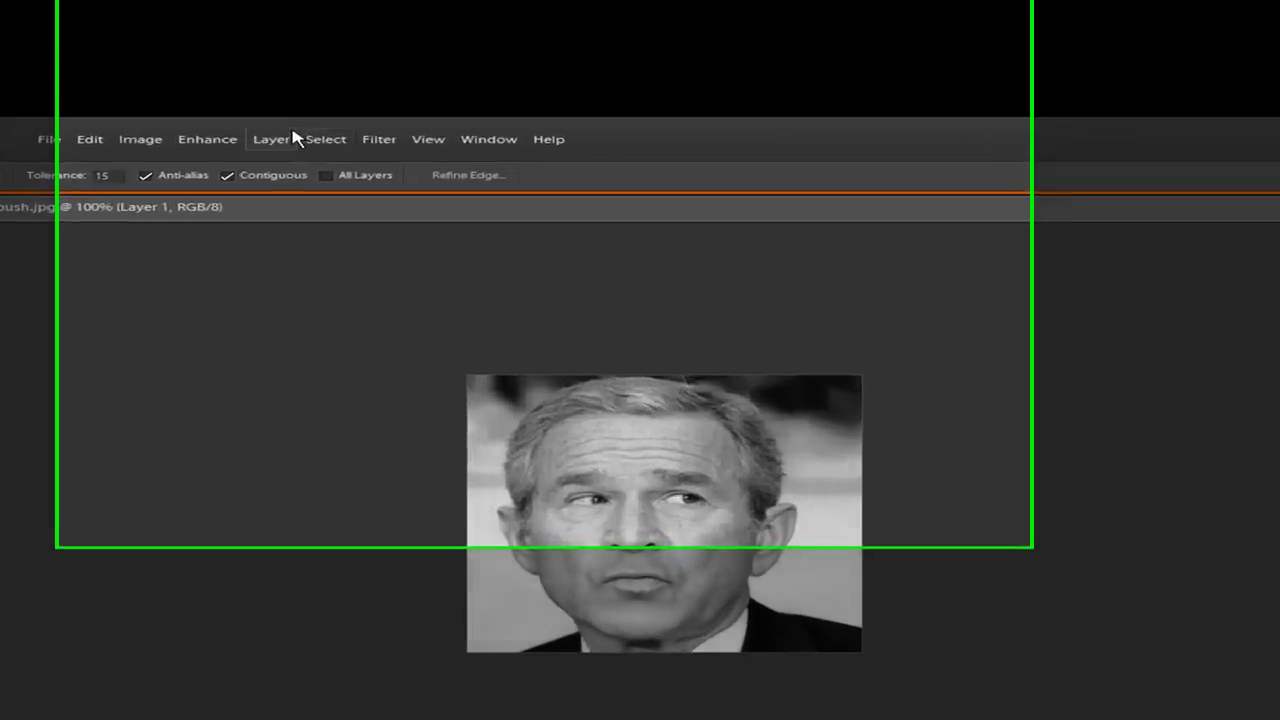
# Apply the Find Edges stylize filter to the desaturated Layer 1.
pyautogui.click(336, 94)
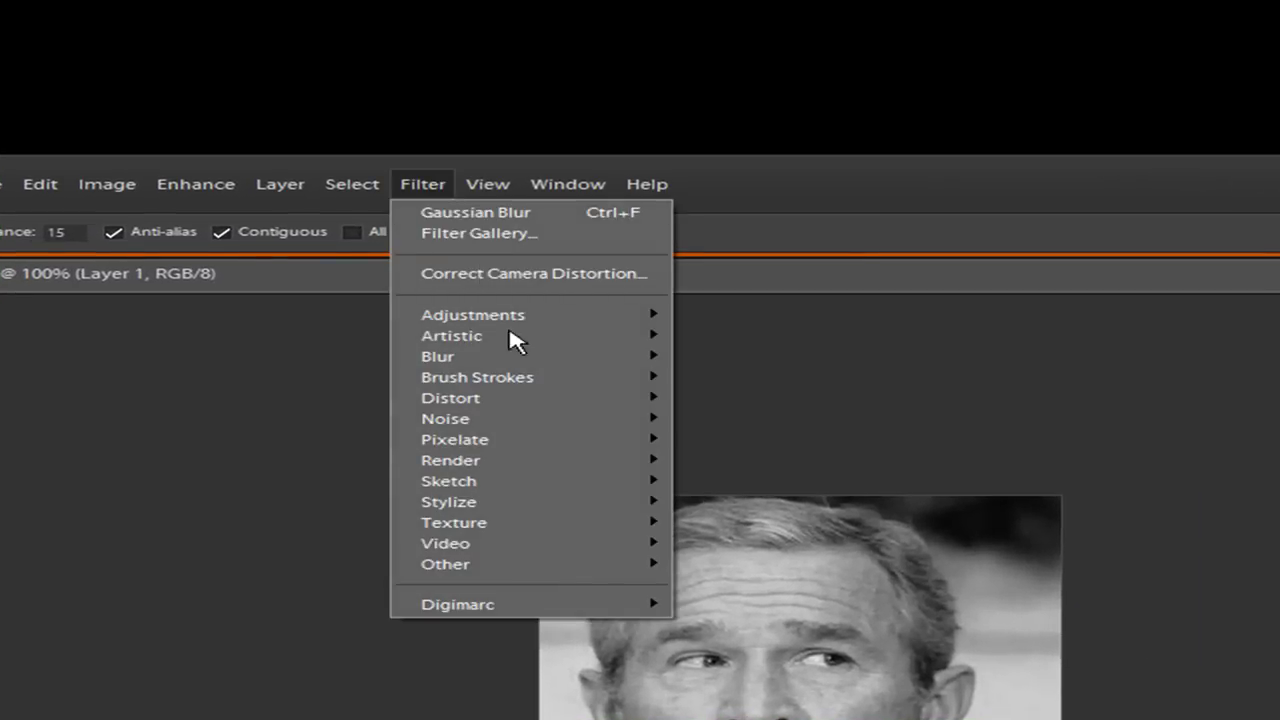
pyautogui.moveTo(518, 505)
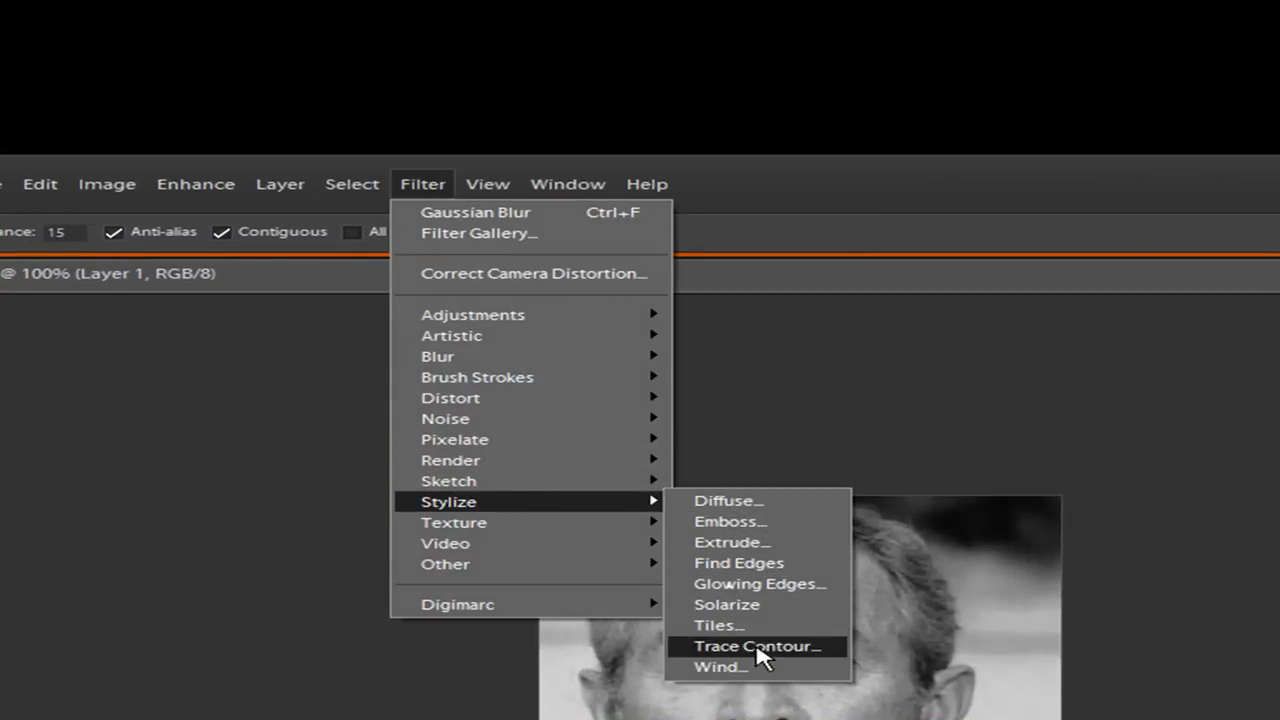
pyautogui.click(770, 564)
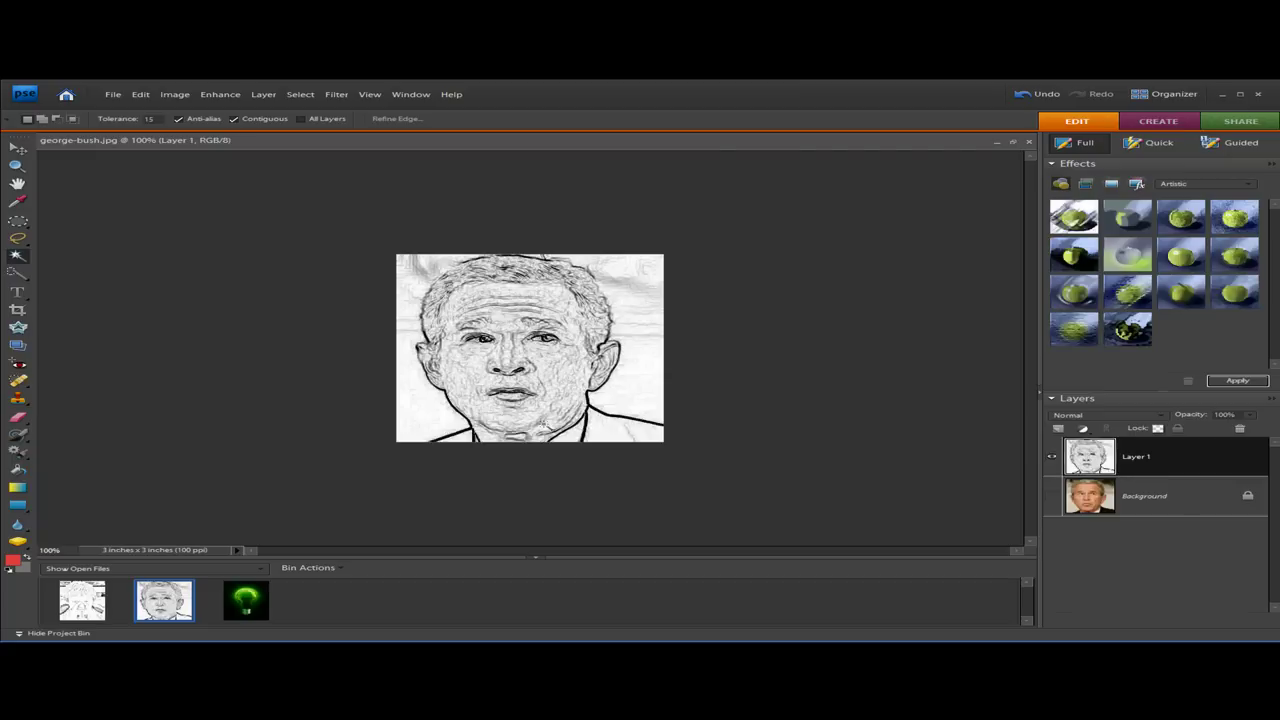
# Adjust the traced Layer 1 with Brightness/Contrast, setting brightness to +26 and contrast to +29.
pyautogui.click(214, 97)
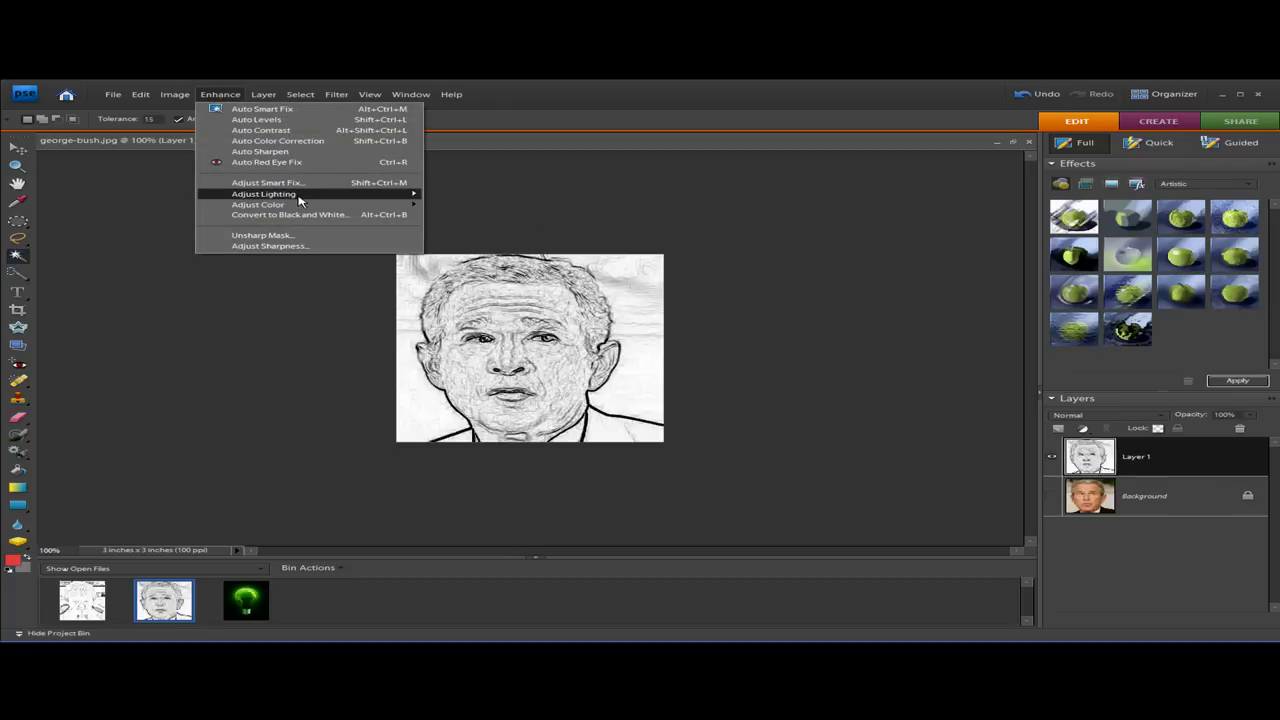
pyautogui.moveTo(326, 196)
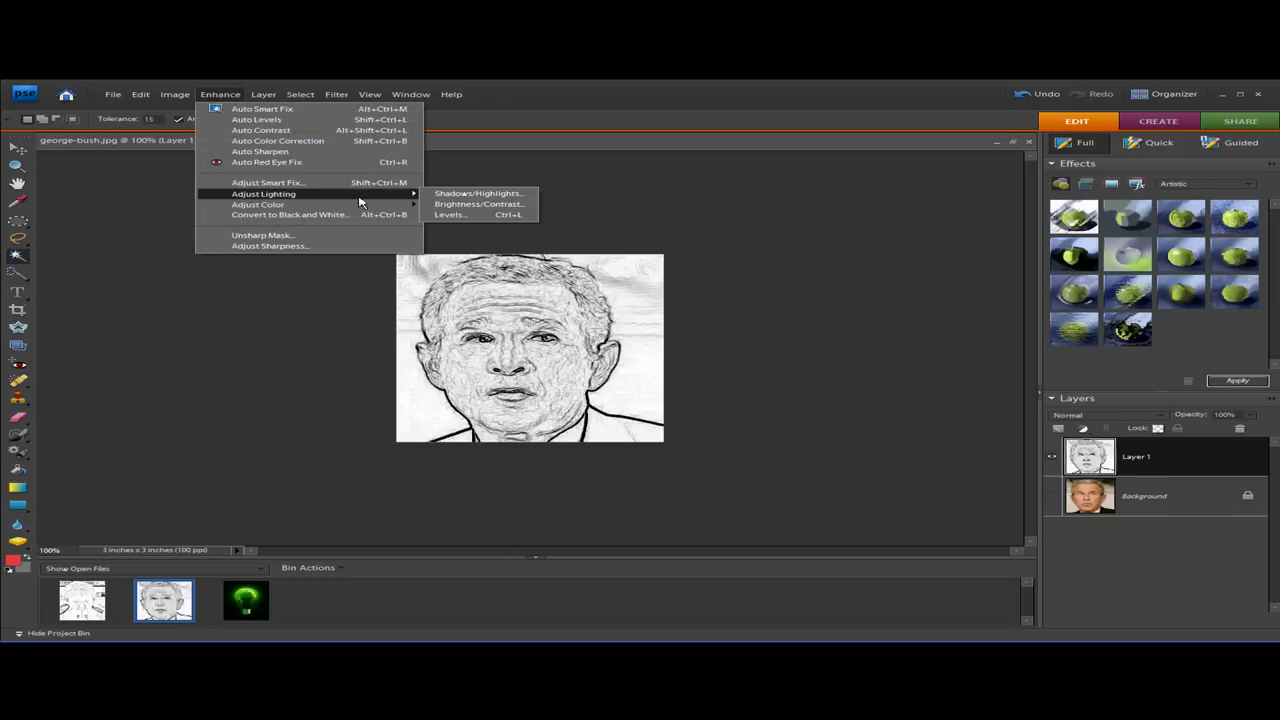
pyautogui.click(455, 207)
pyautogui.moveTo(830, 202); pyautogui.dragTo(856, 198)
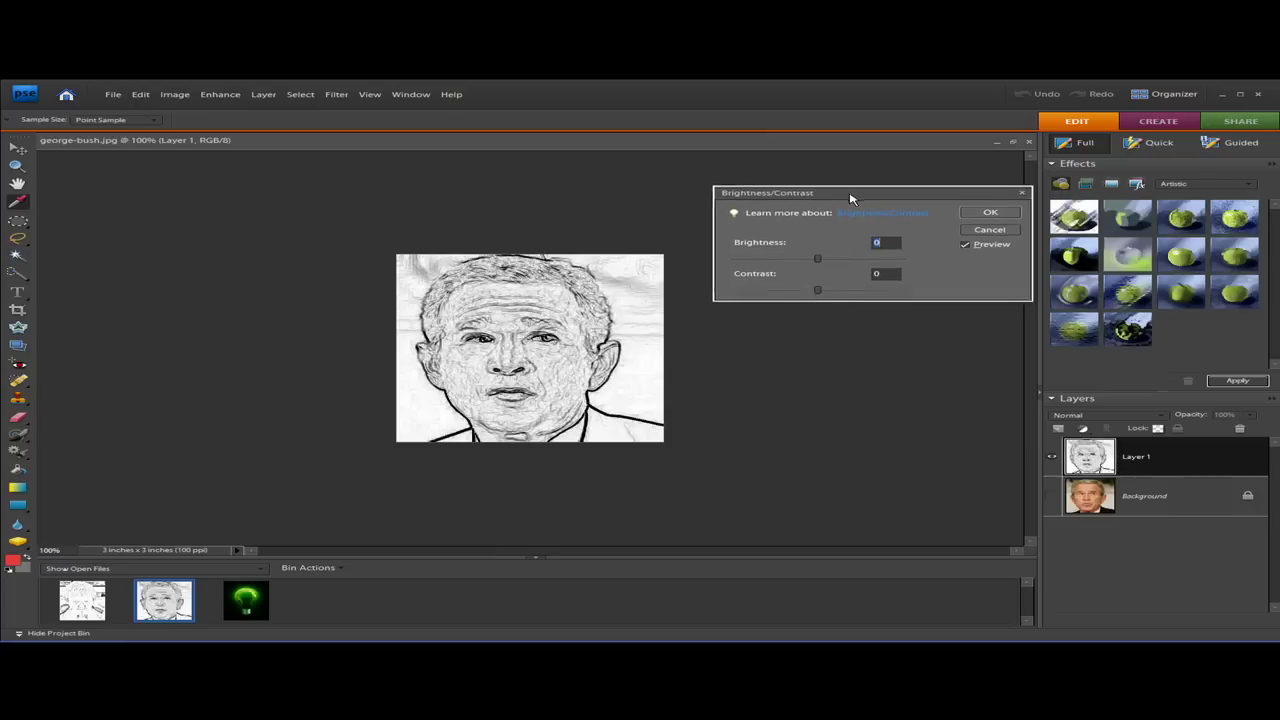
pyautogui.moveTo(817, 258); pyautogui.dragTo(852, 294)
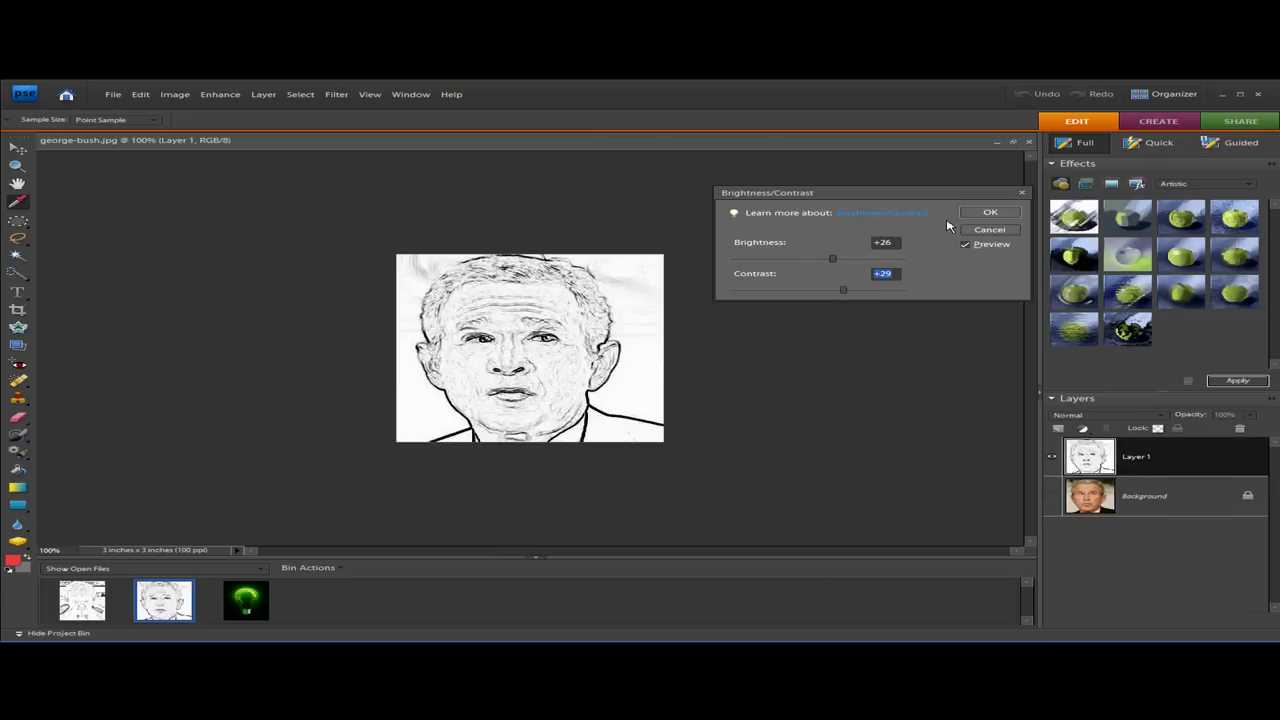
pyautogui.click(984, 213)
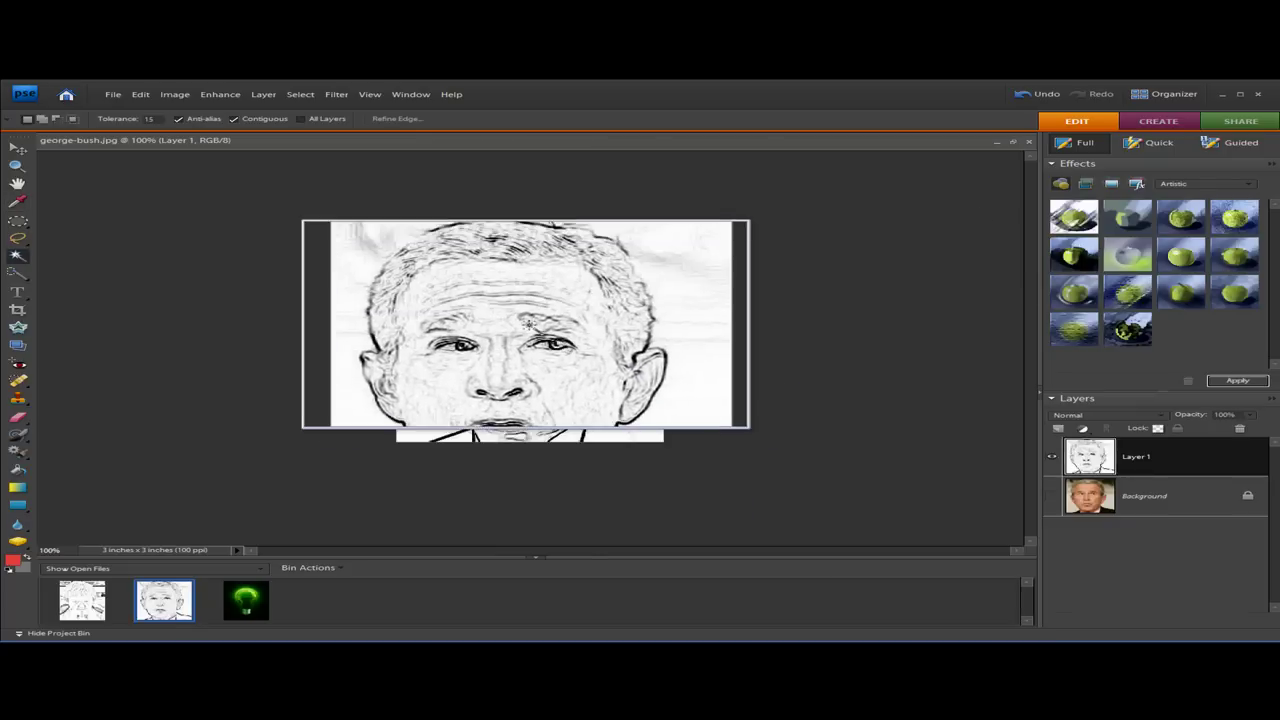
# Replace the edge-traced Layer 1 with a fresh duplicate of the Background layer and hide the original Background.
pyautogui.click(72, 601)
pyautogui.click(176, 608)
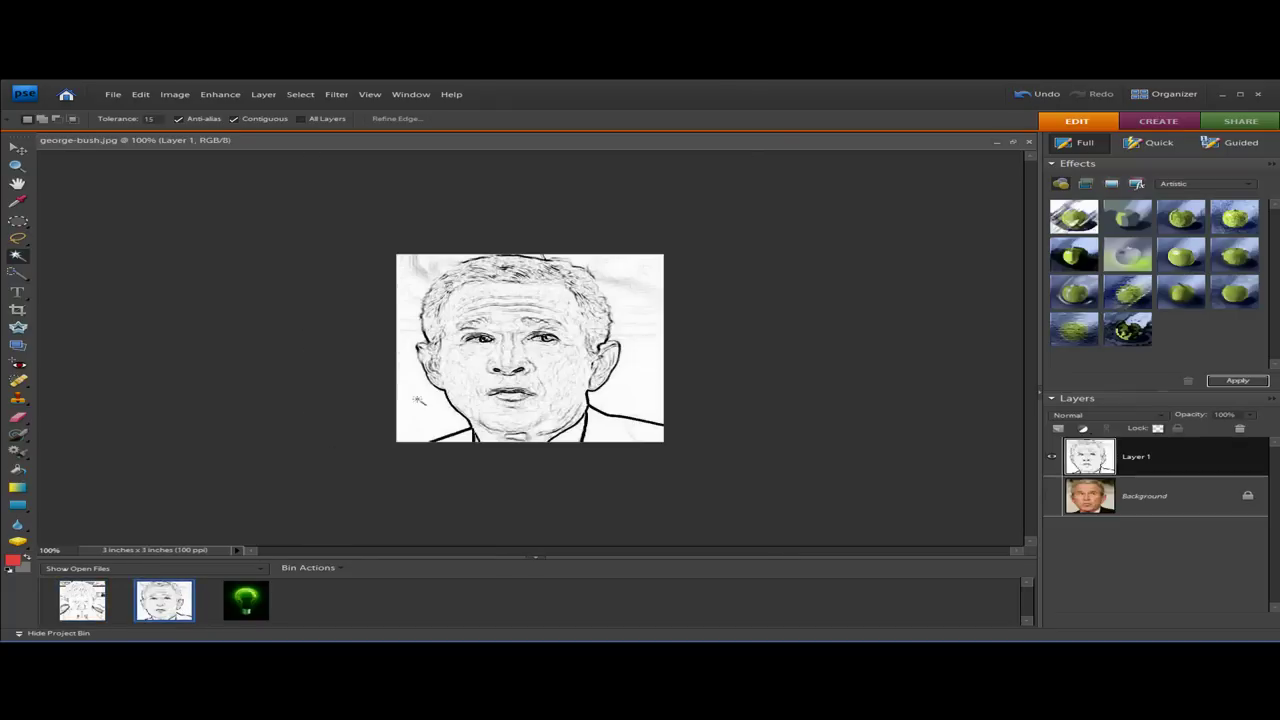
pyautogui.click(1240, 428)
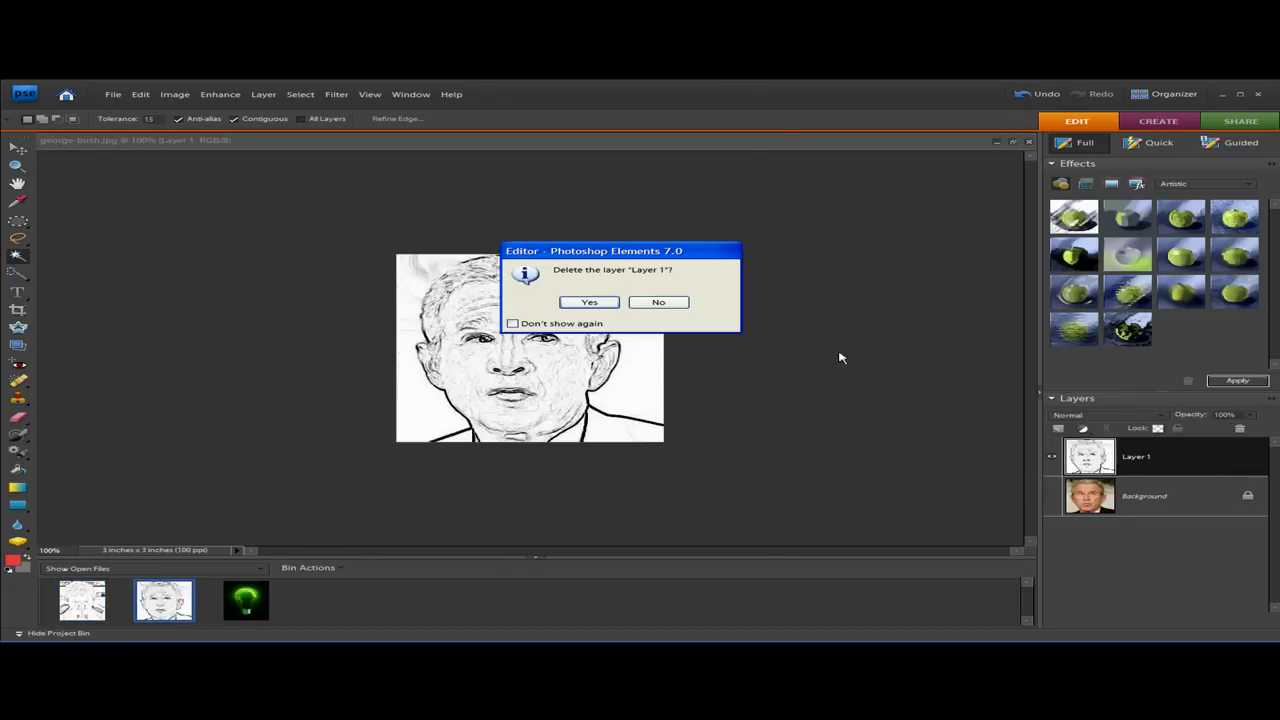
pyautogui.click(589, 302)
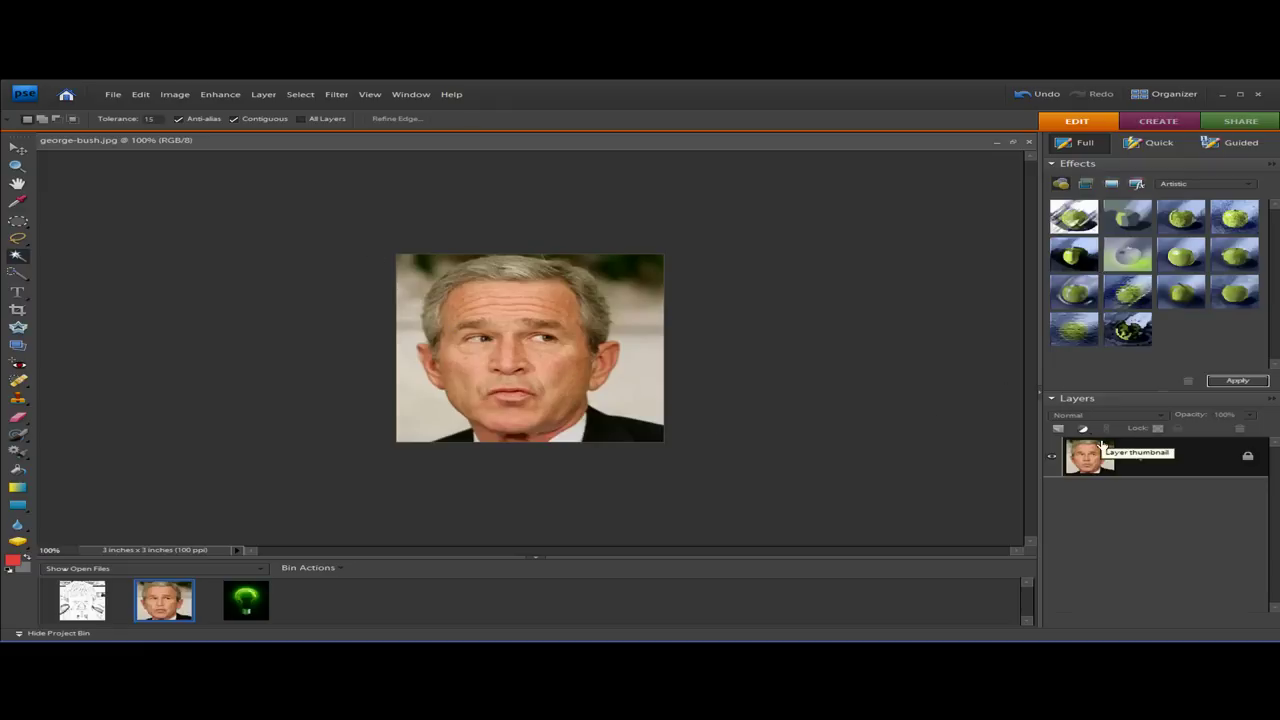
pyautogui.hotkey('ctrl', 'j')
pyautogui.click(1051, 498)
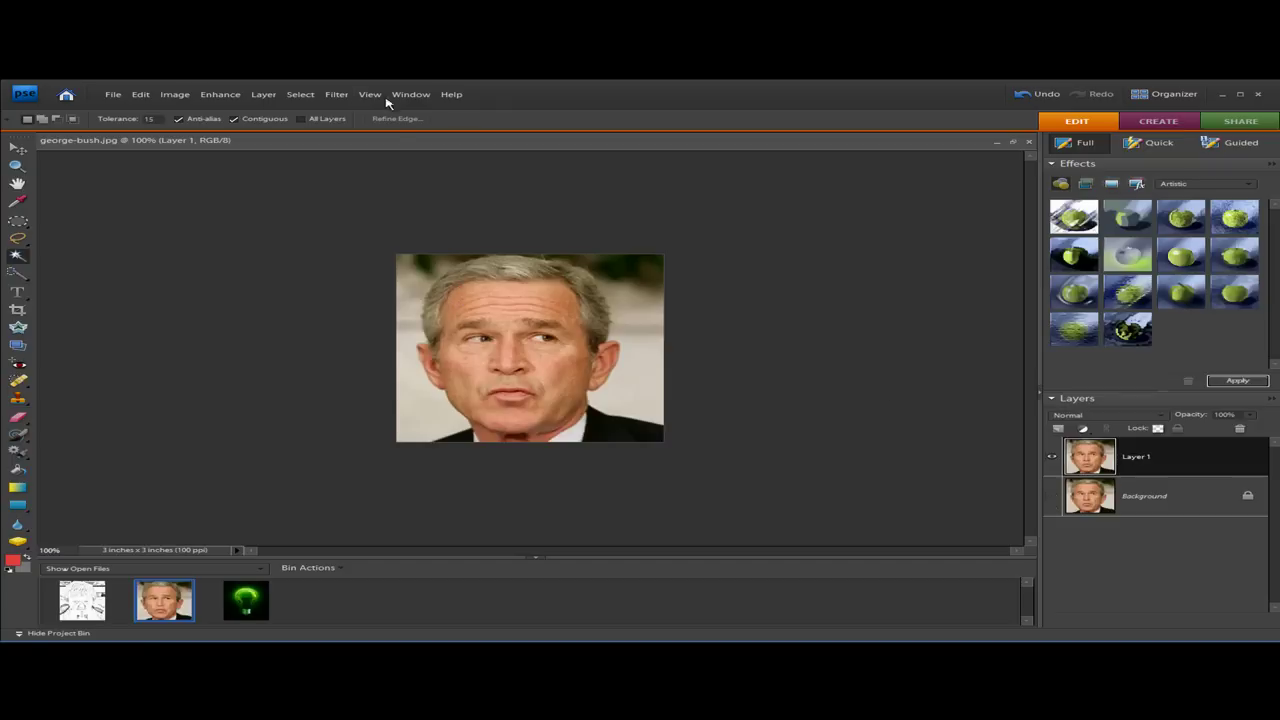
# Set the foreground color to a yellow of about #e0e240.
pyautogui.click(333, 97)
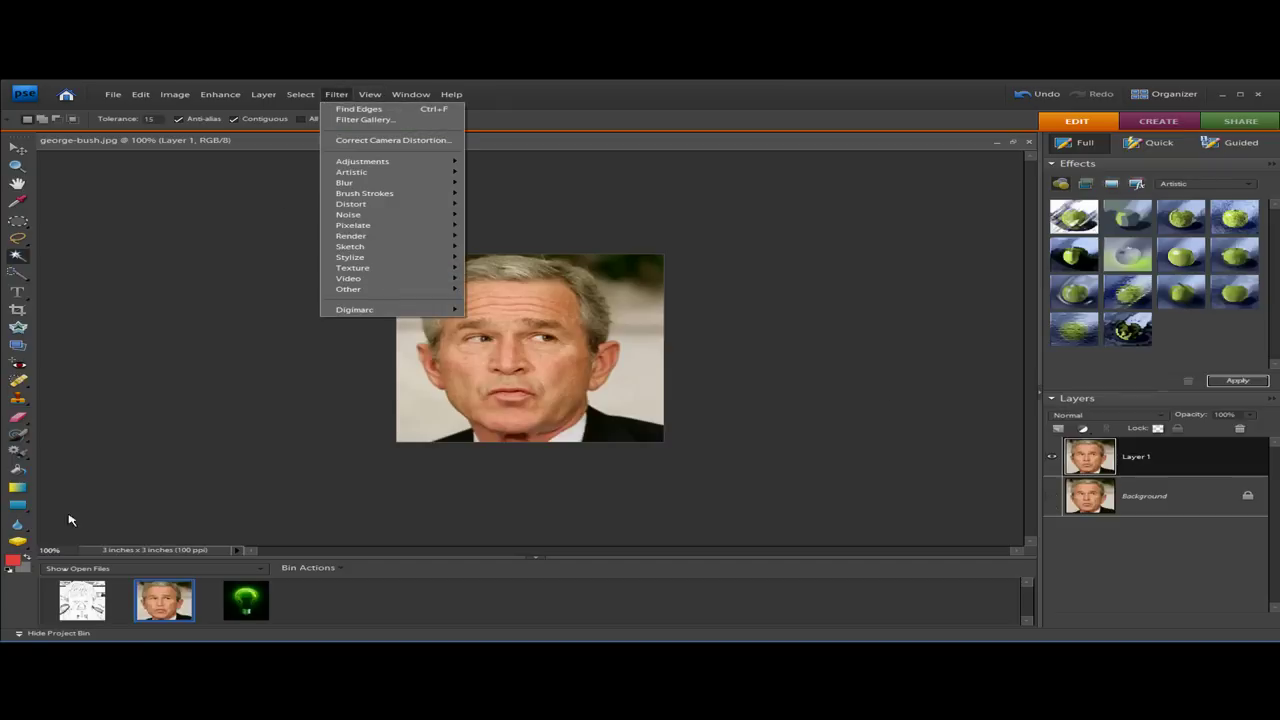
pyautogui.click(12, 562)
pyautogui.moveTo(545, 318); pyautogui.dragTo(468, 265)
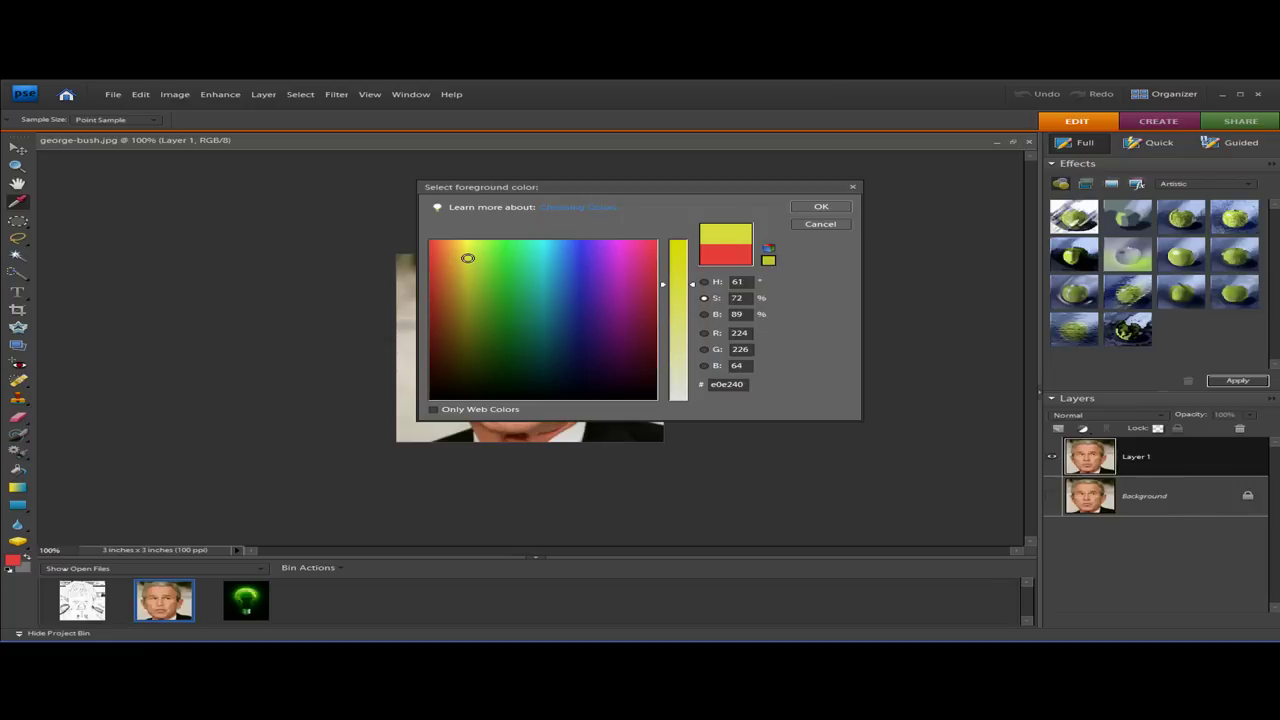
pyautogui.click(821, 208)
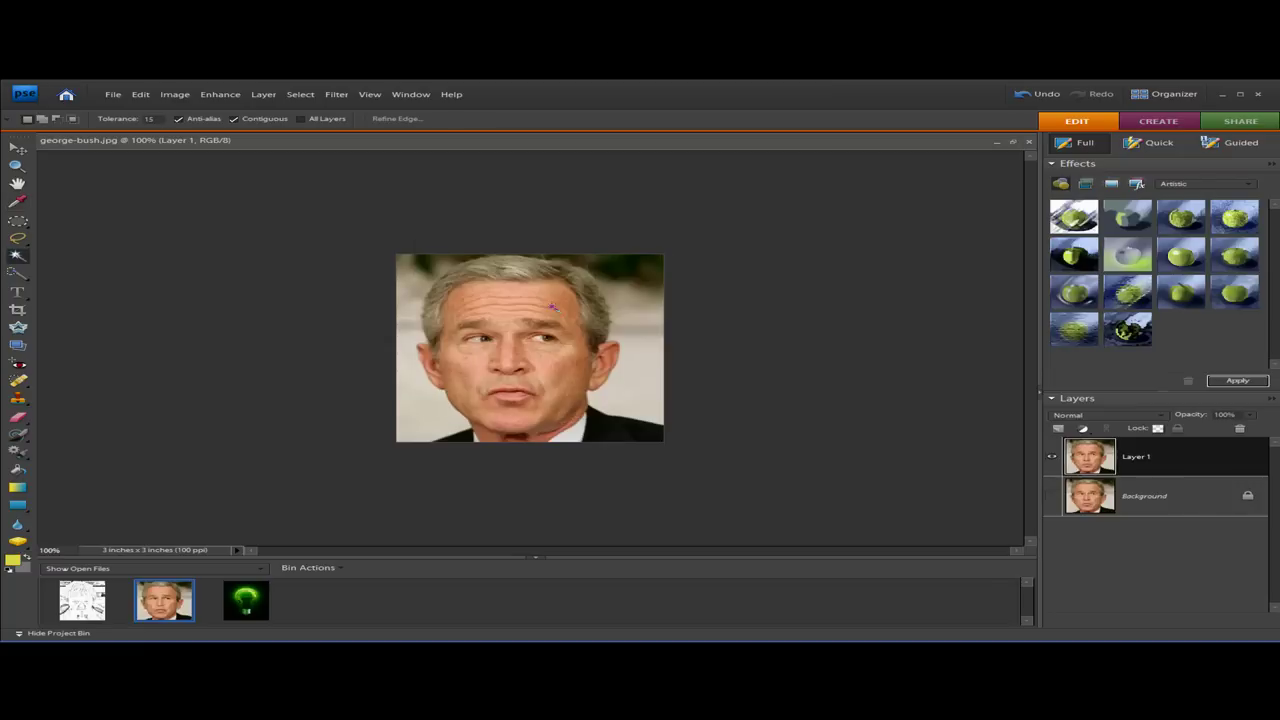
# Try the Extrude filter on Layer 1 with Blocks, size 30 pixels and random depth 30, and undo it.
pyautogui.click(334, 94)
pyautogui.moveTo(394, 259)
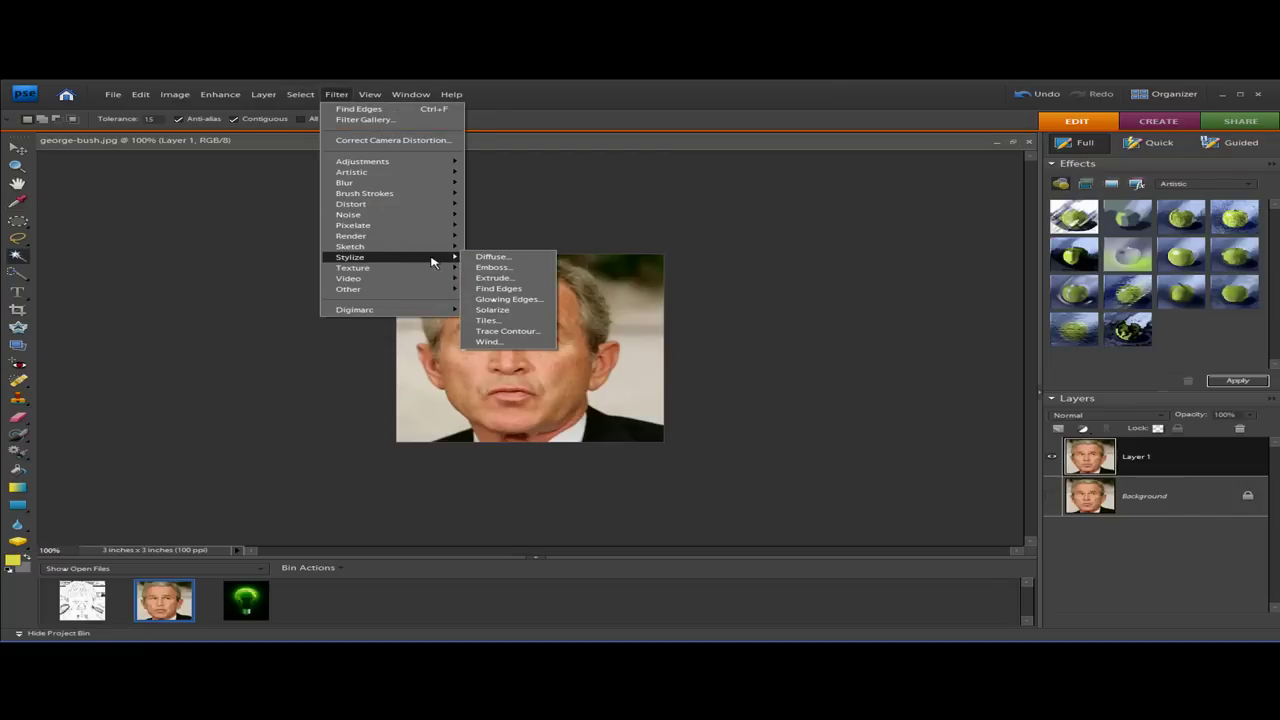
pyautogui.click(515, 278)
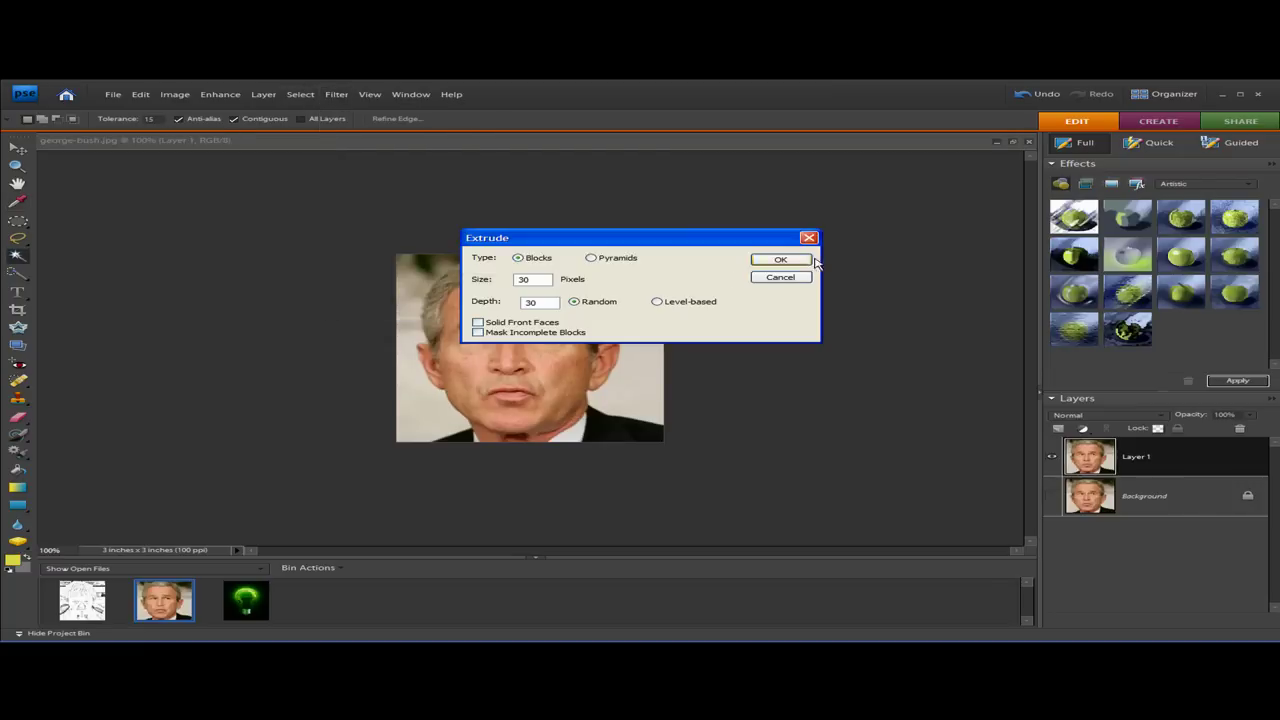
pyautogui.moveTo(762, 238); pyautogui.dragTo(908, 211)
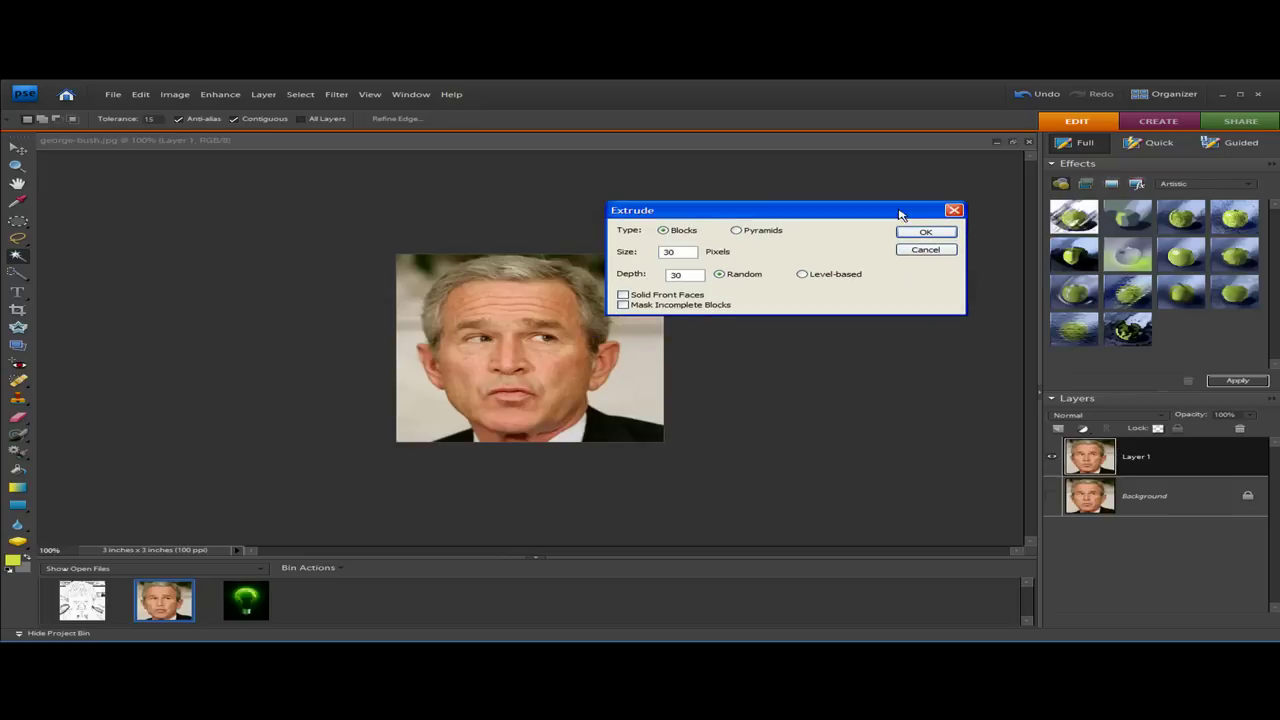
pyautogui.click(904, 232)
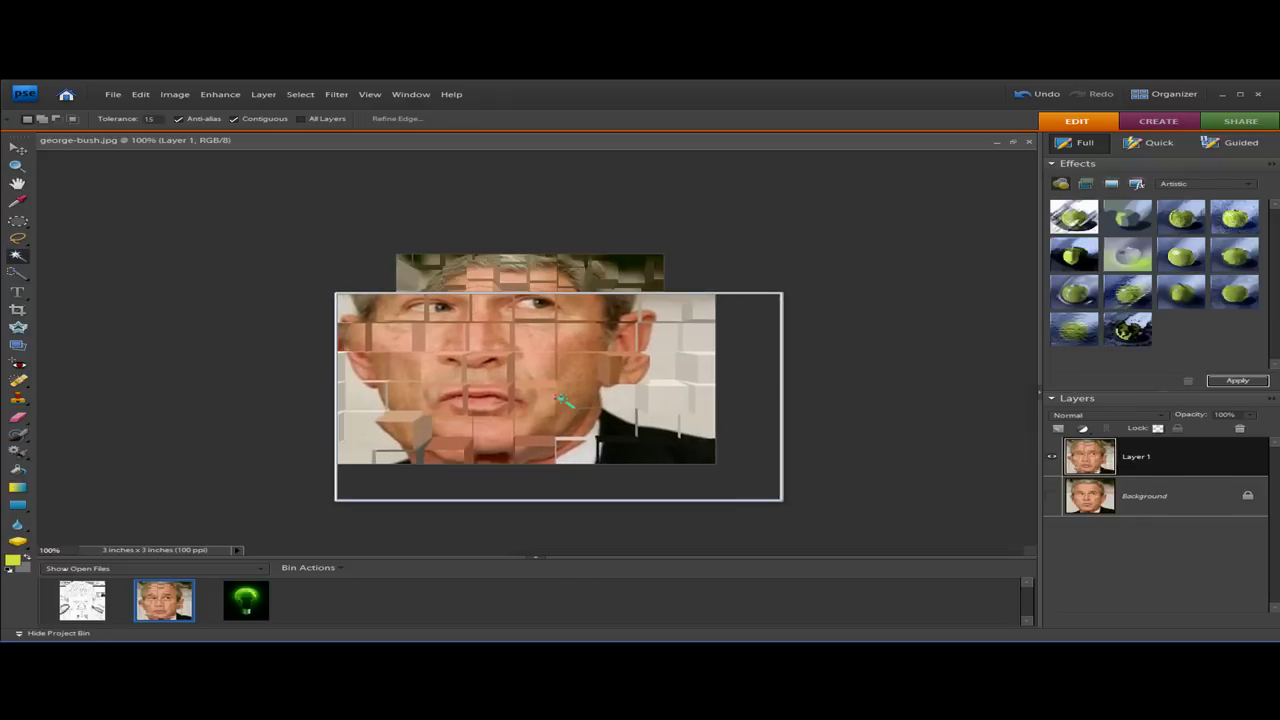
pyautogui.hotkey('ctrl', 'z')
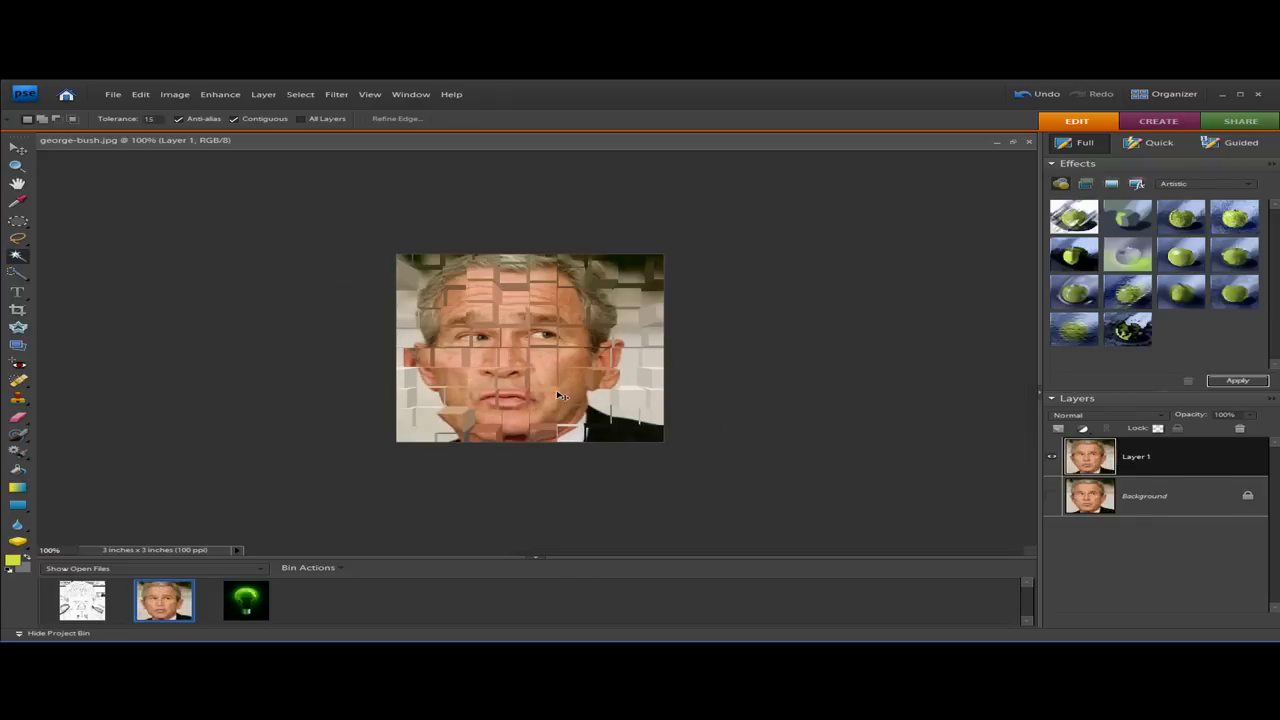
# Preview the Glowing Edges filter on Layer 1 with edge width 3, edge brightness 9 and smoothness 5, and cancel it.
pyautogui.click(338, 94)
pyautogui.moveTo(376, 258)
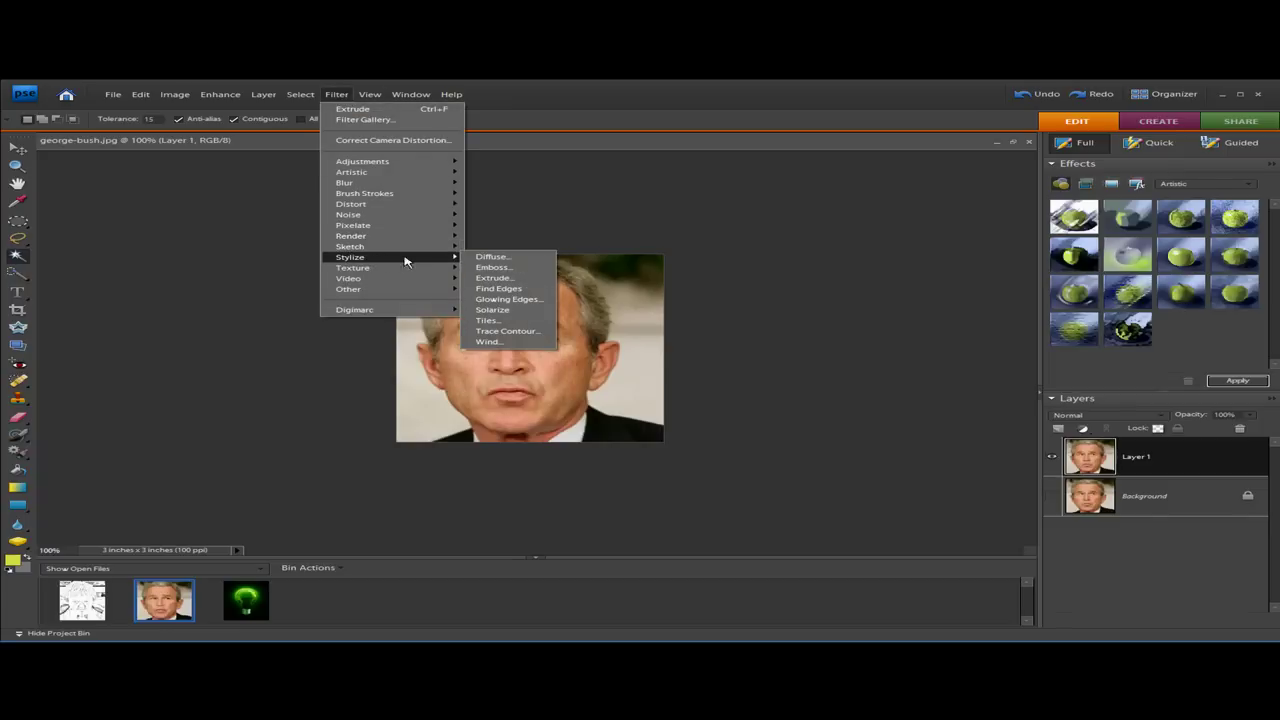
pyautogui.click(519, 299)
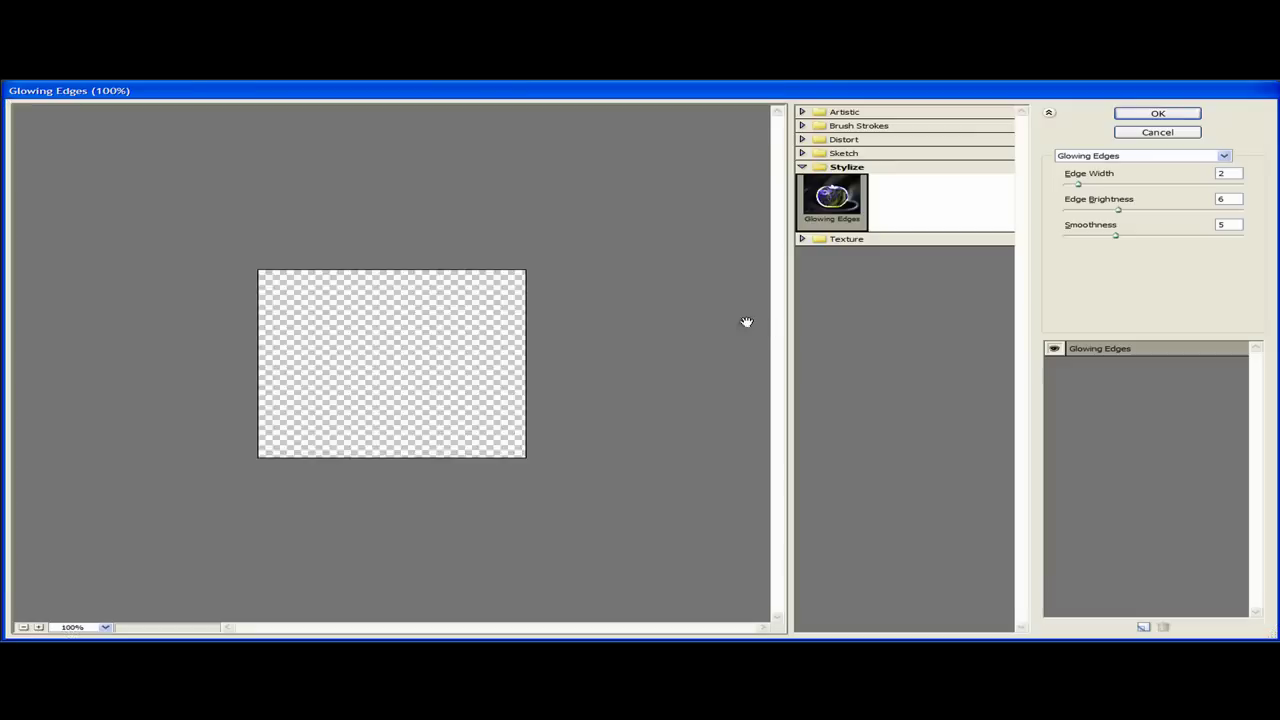
pyautogui.moveTo(1078, 185); pyautogui.dragTo(1117, 237)
pyautogui.click(1117, 236)
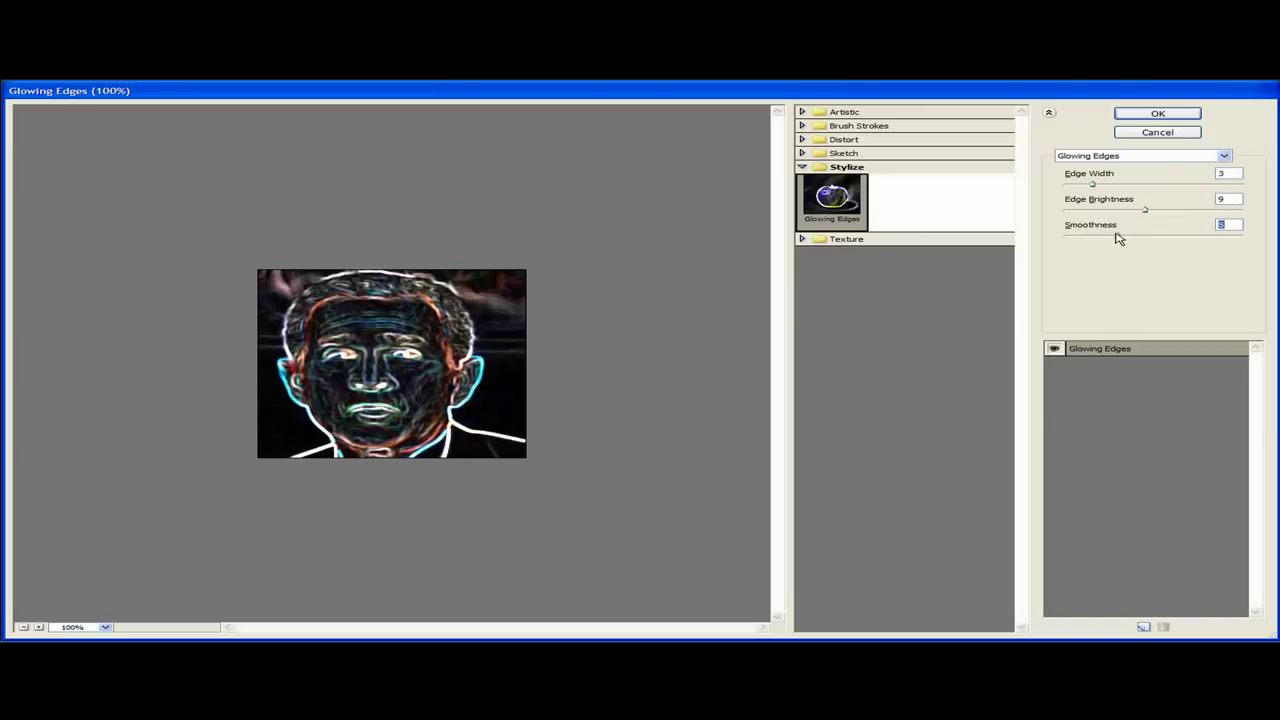
pyautogui.click(1160, 133)
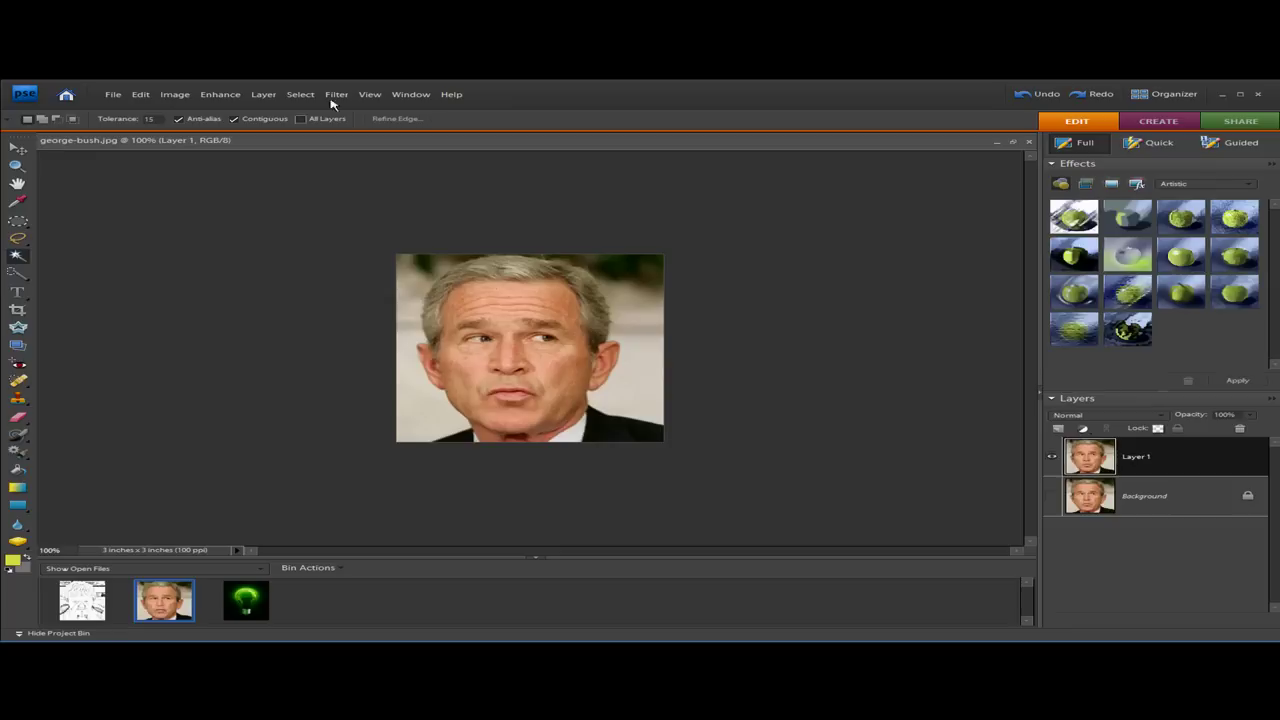
# Preview the Trace Contour filter on Layer 1 with an adjusted level and cancel it.
pyautogui.click(340, 94)
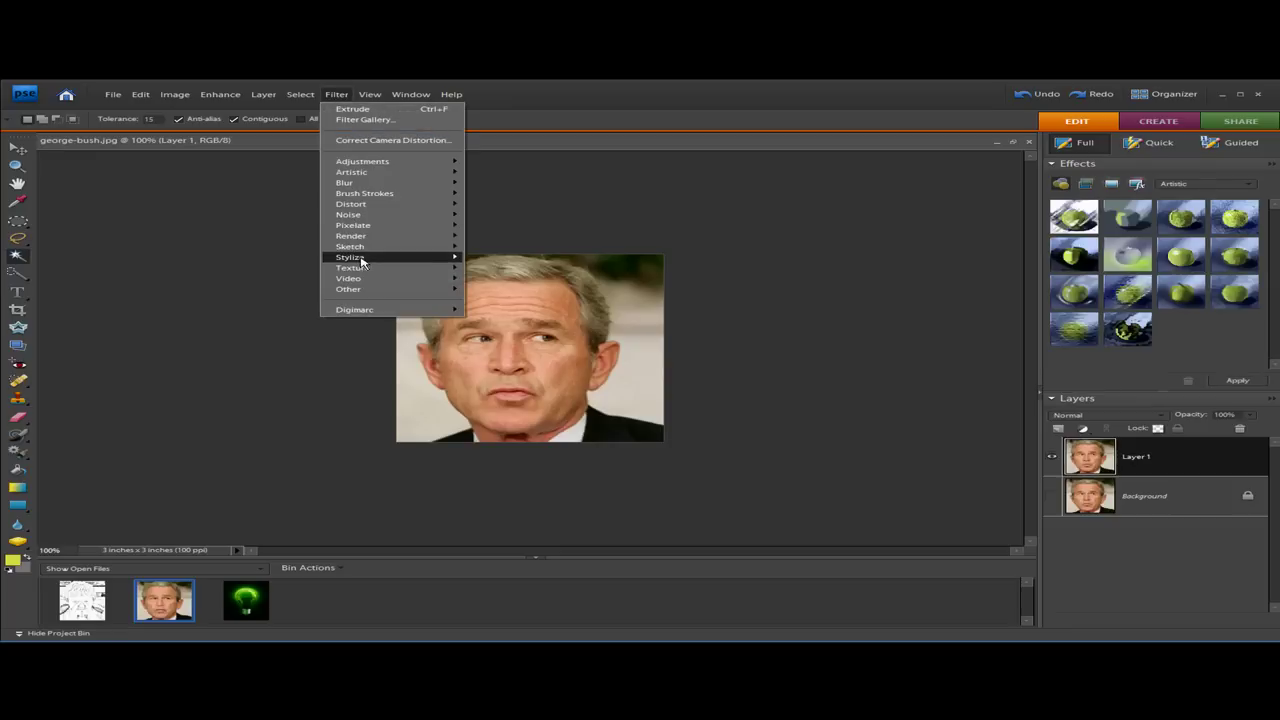
pyautogui.moveTo(420, 258)
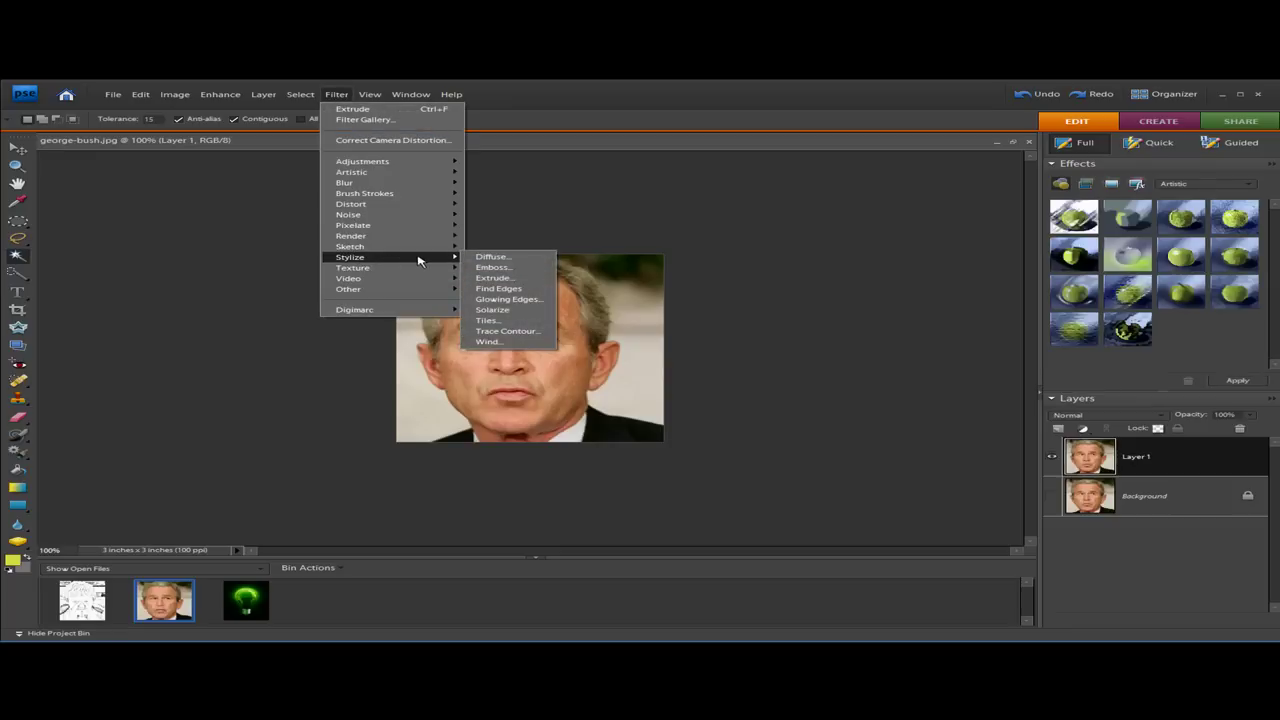
pyautogui.click(529, 332)
pyautogui.moveTo(826, 234); pyautogui.dragTo(852, 218)
pyautogui.moveTo(845, 399)
pyautogui.mouseDown()
pyautogui.moveTo(811, 395)
pyautogui.moveTo(856, 399)
pyautogui.moveTo(843, 397)
pyautogui.mouseUp()
pyautogui.click(968, 250)
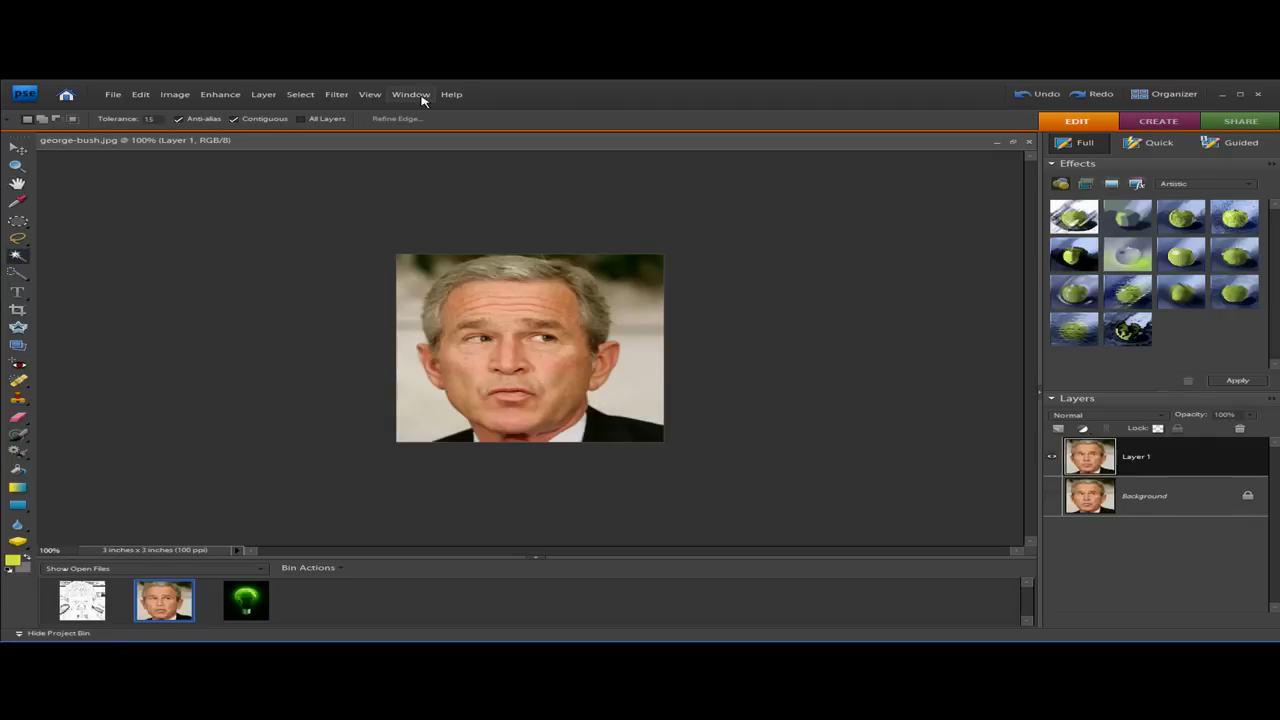
# Preview the Conté Crayon filter on Layer 1 with the Canvas texture, scaling 50% and a stronger relief, and cancel it.
pyautogui.click(336, 94)
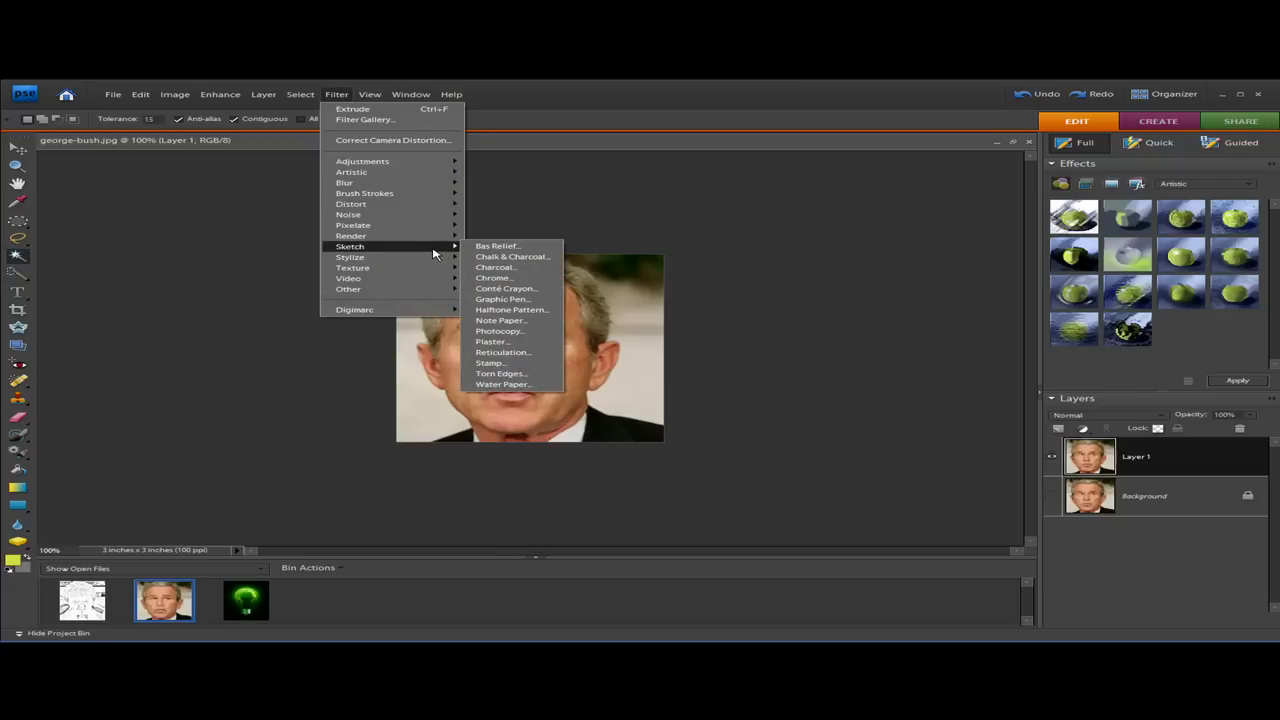
pyautogui.moveTo(427, 250)
pyautogui.click(530, 293)
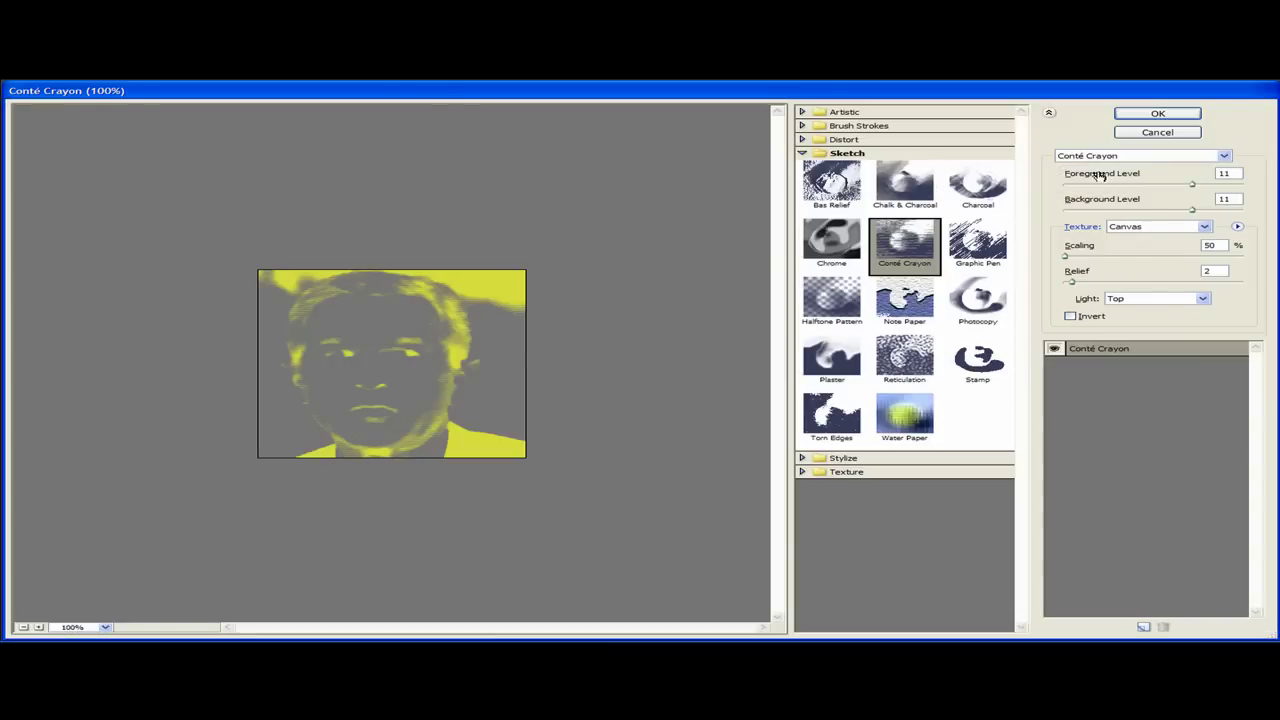
pyautogui.moveTo(1056, 260)
pyautogui.mouseDown()
pyautogui.moveTo(1095, 258)
pyautogui.moveTo(1047, 262)
pyautogui.mouseUp()
pyautogui.click(1071, 283)
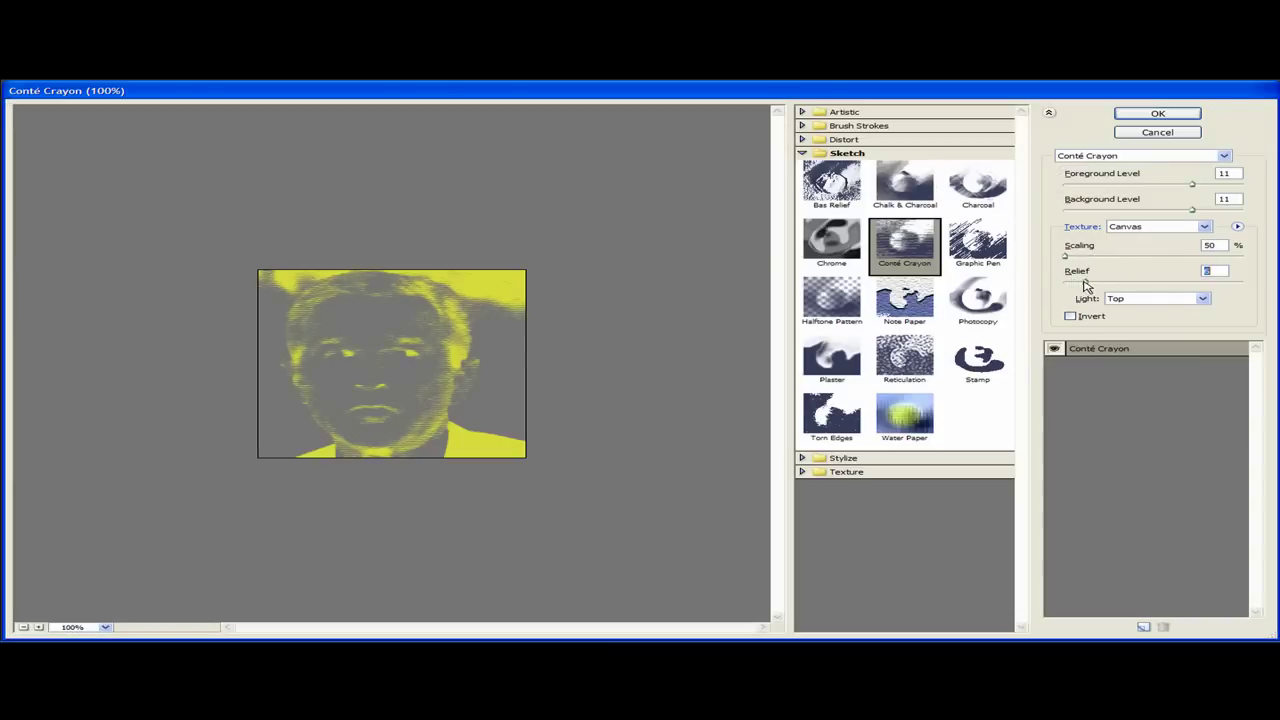
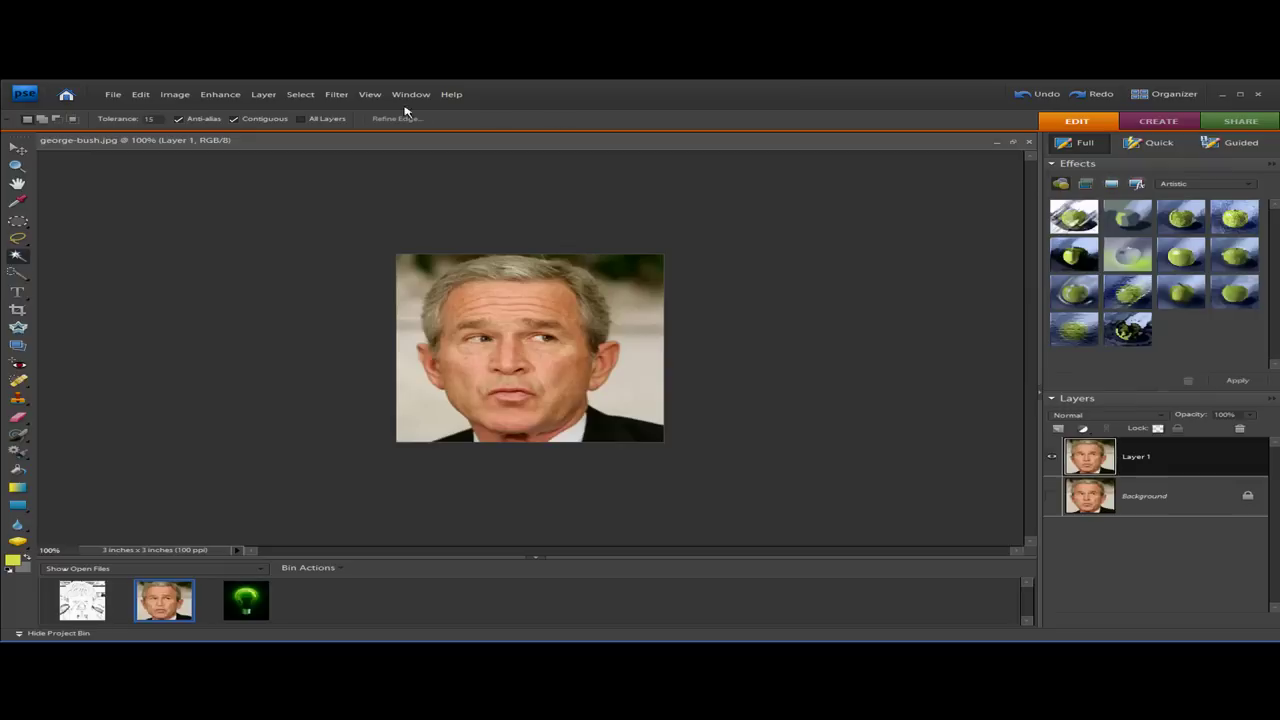
# Try the Note Paper filter on Layer 1 with image balance 25, graininess 0 and relief 0, and undo it.
pyautogui.click(336, 94)
pyautogui.moveTo(390, 250)
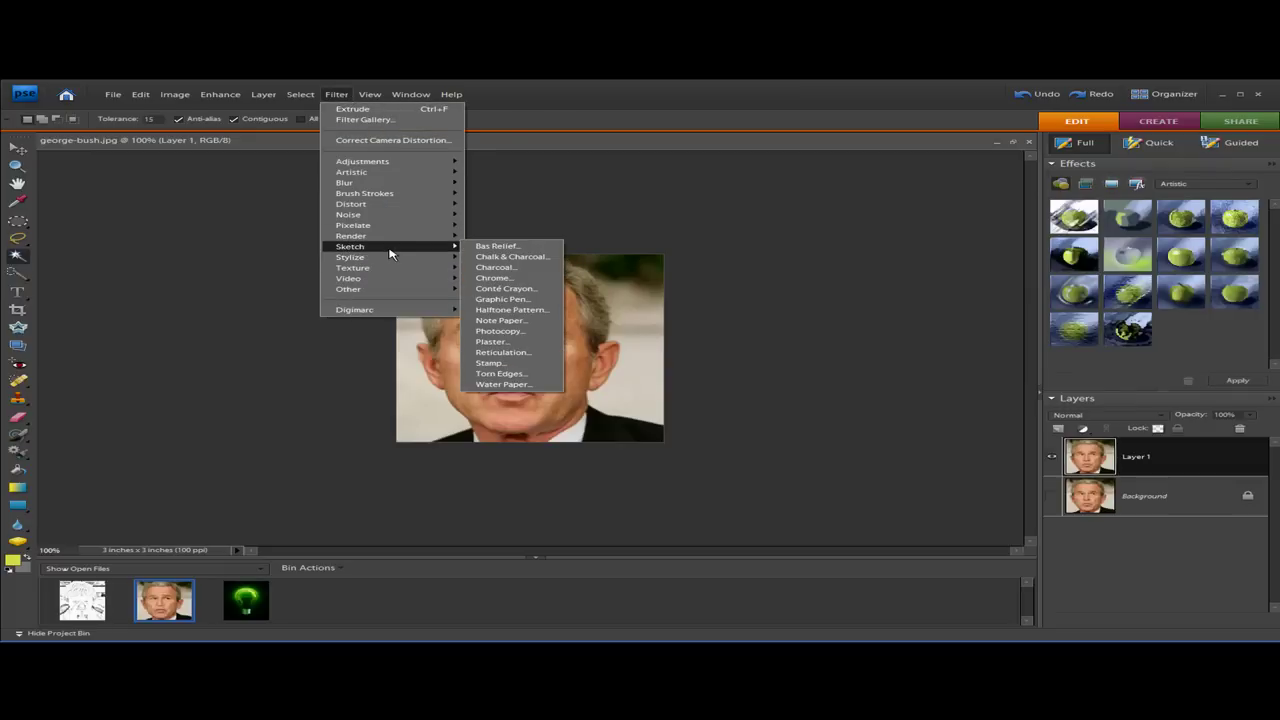
pyautogui.click(530, 321)
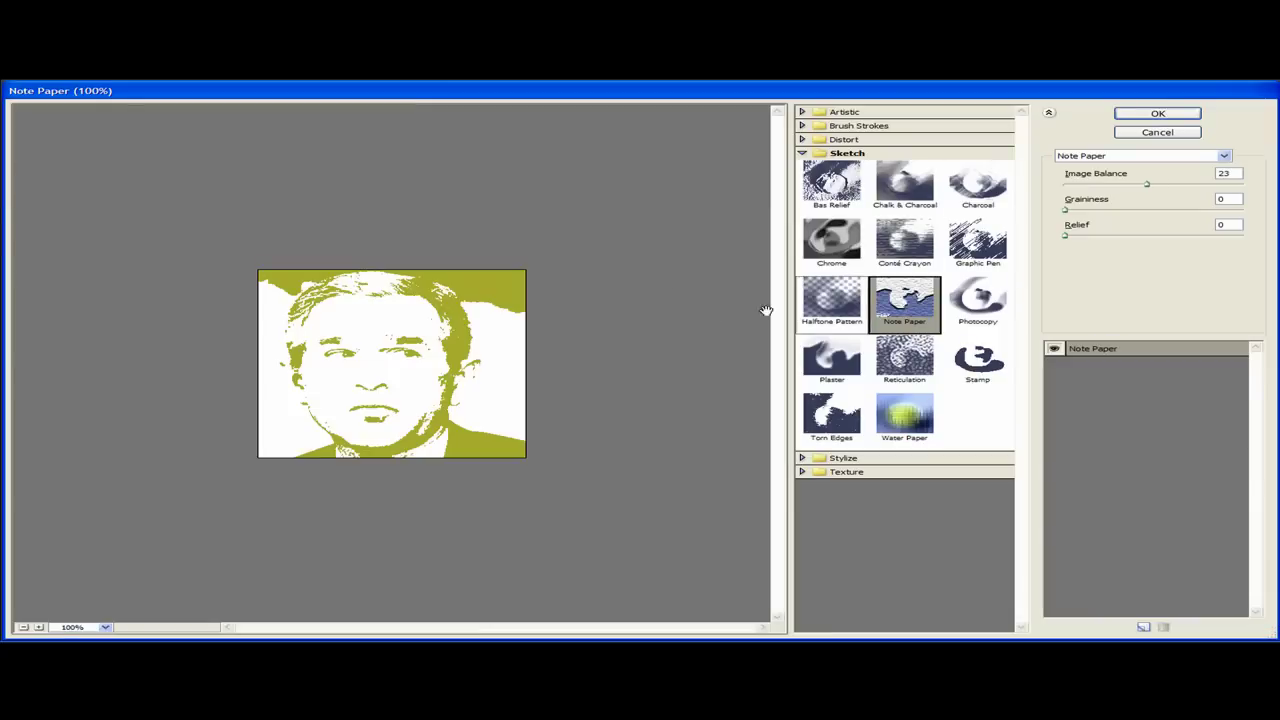
pyautogui.moveTo(1065, 210); pyautogui.dragTo(990, 275)
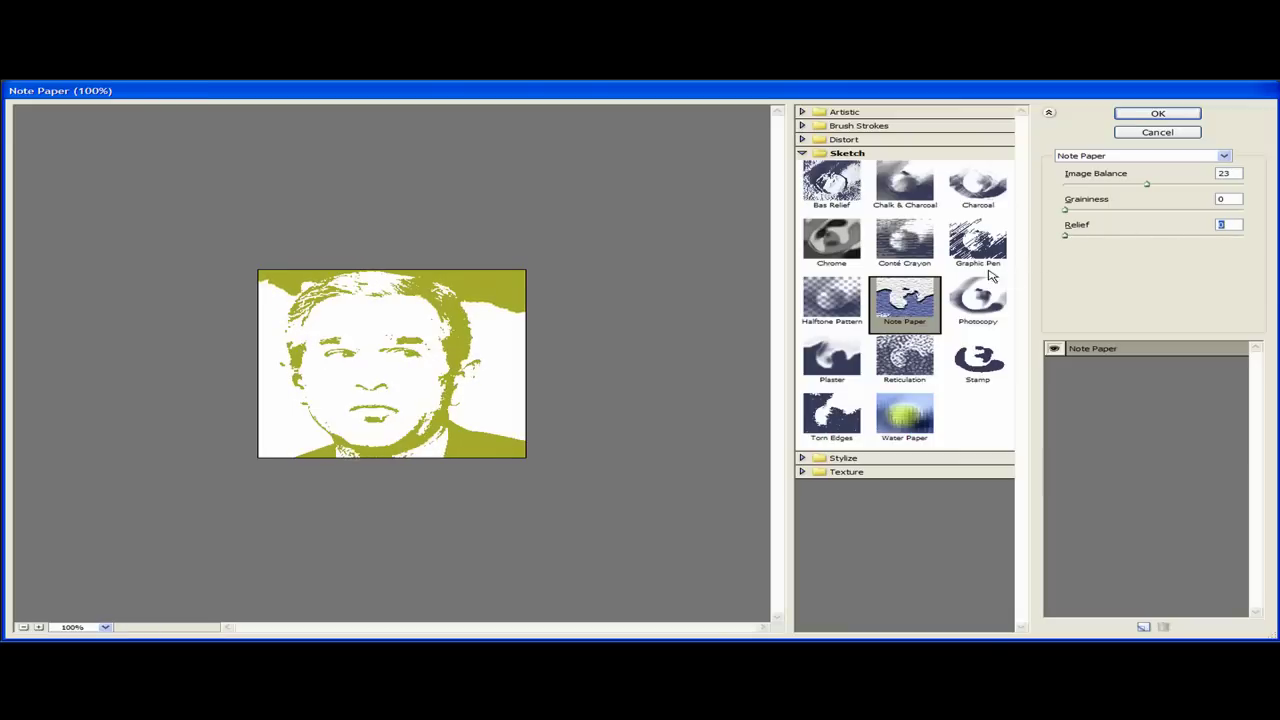
pyautogui.click(1147, 184)
pyautogui.moveTo(1147, 184)
pyautogui.mouseDown()
pyautogui.moveTo(1123, 180)
pyautogui.moveTo(1154, 183)
pyautogui.mouseUp()
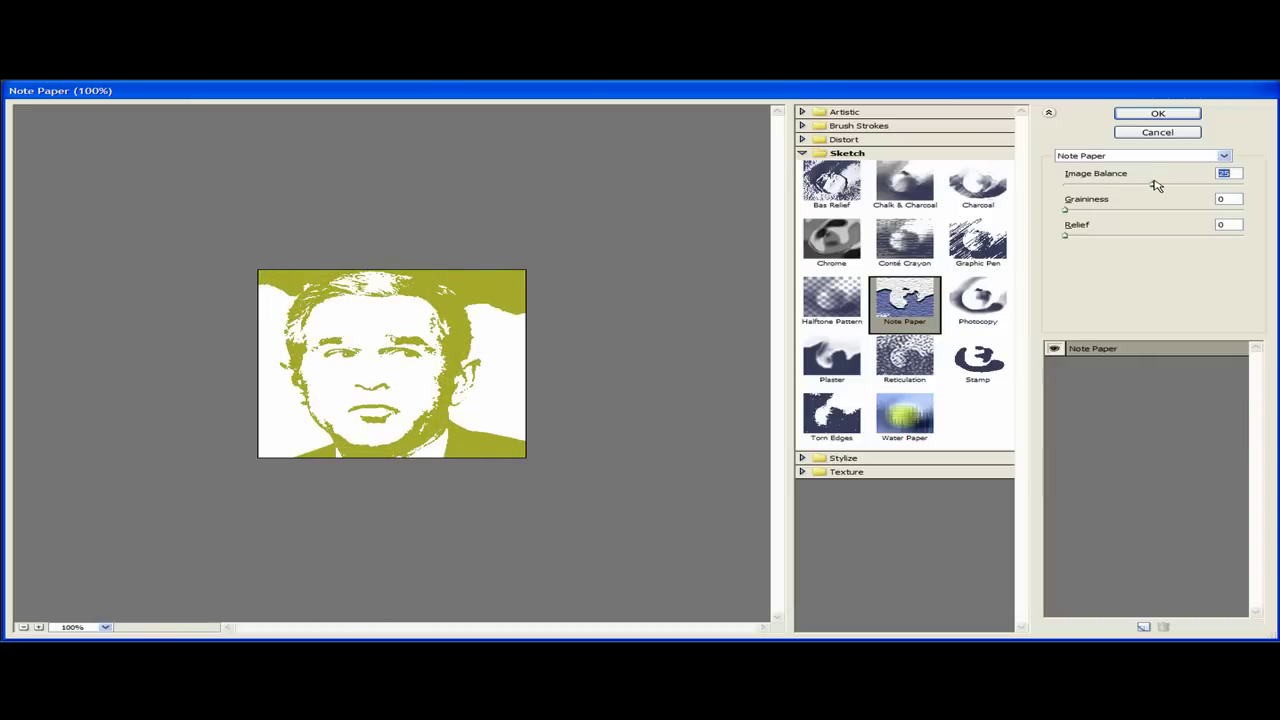
pyautogui.click(1157, 114)
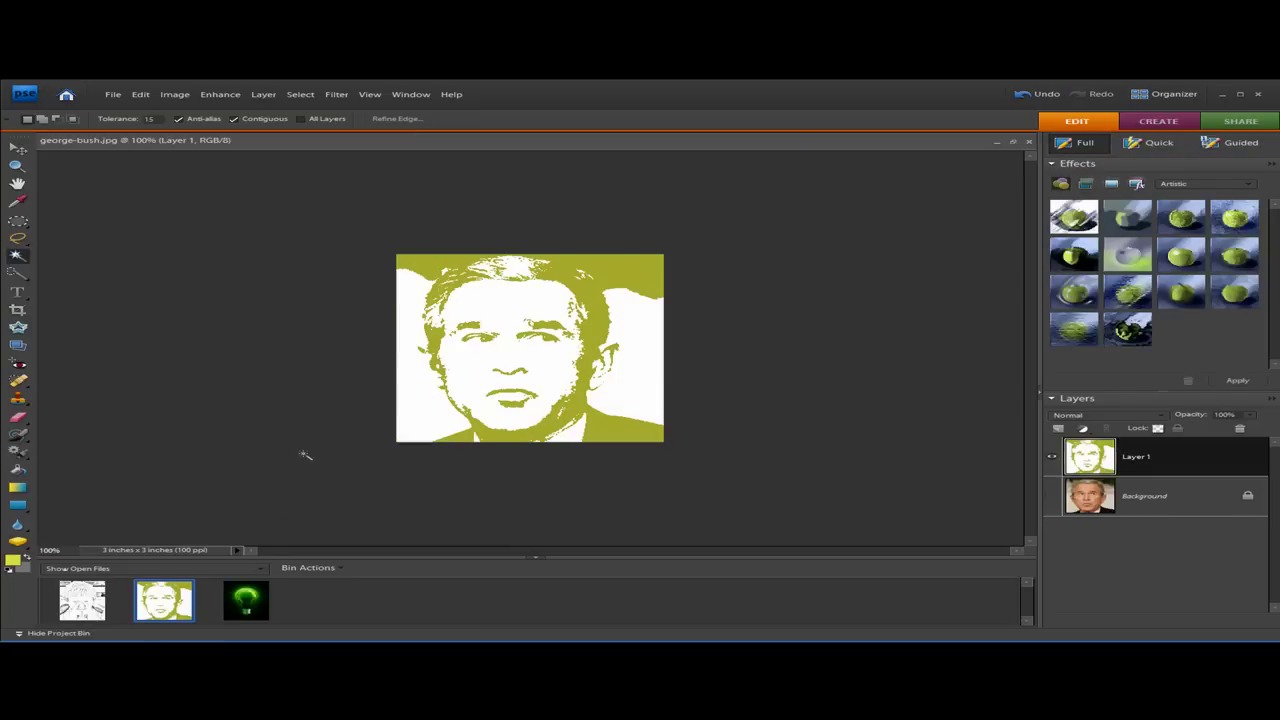
pyautogui.hotkey('ctrl', 'z')
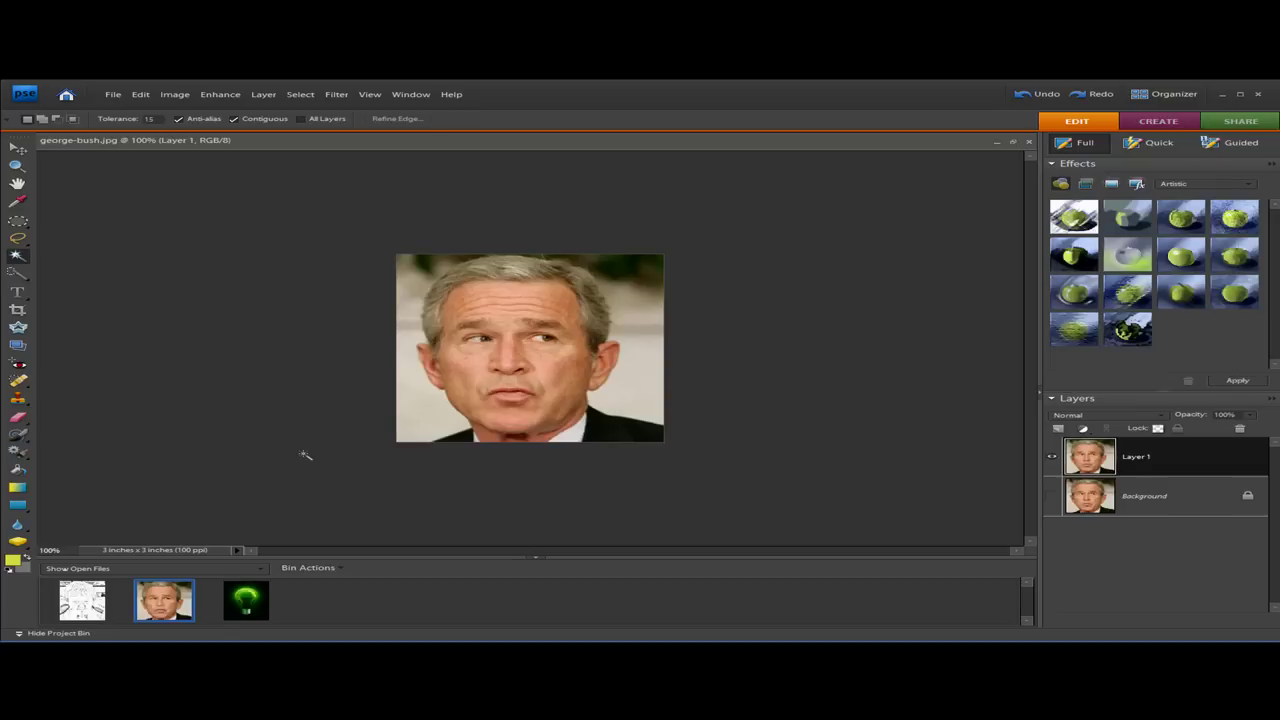
# Apply the Torn Edges filter to Layer 1 with image balance 27, smoothness 15 and contrast 20.
pyautogui.click(336, 94)
pyautogui.moveTo(392, 258)
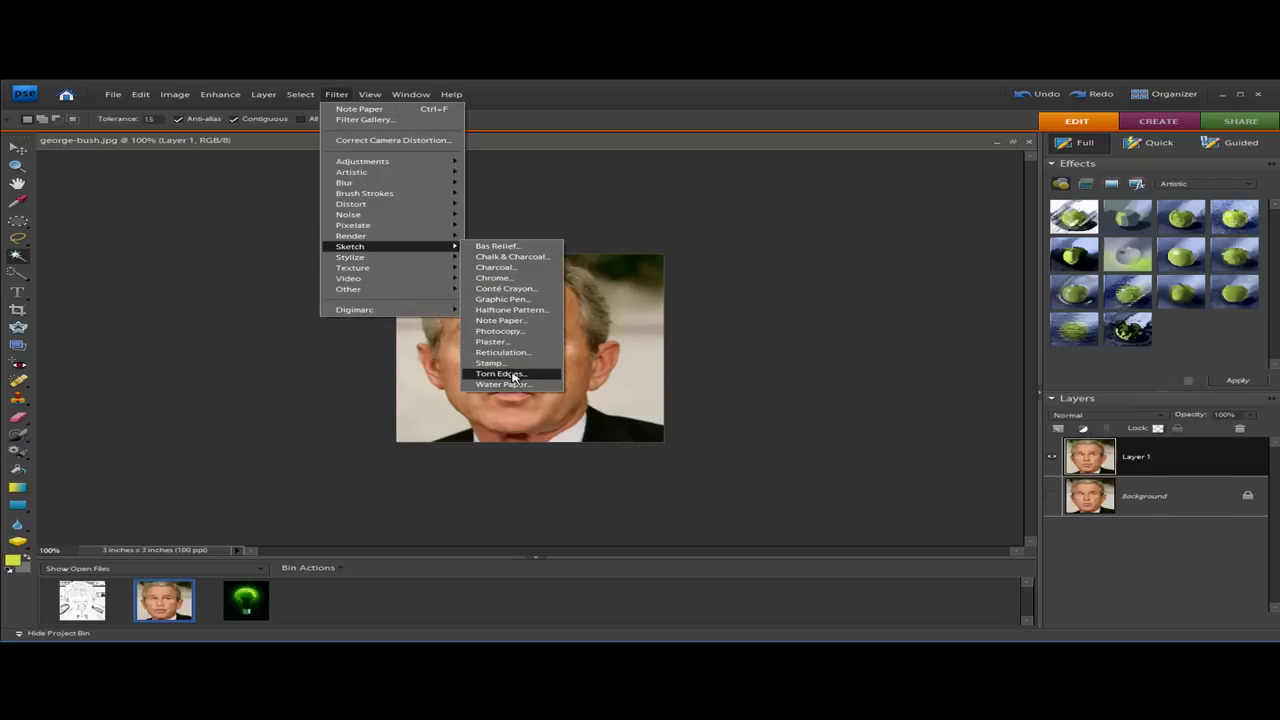
pyautogui.click(513, 374)
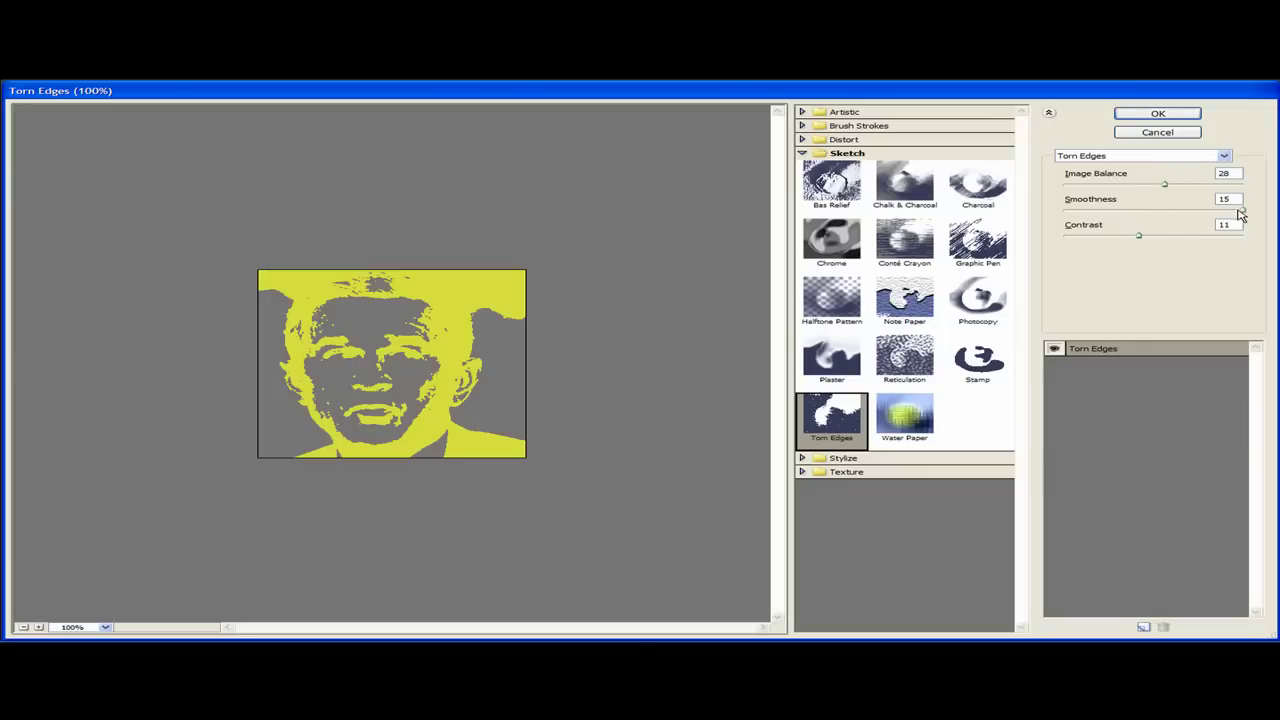
pyautogui.moveTo(1241, 209)
pyautogui.mouseDown()
pyautogui.moveTo(1066, 208)
pyautogui.moveTo(1243, 209)
pyautogui.mouseUp()
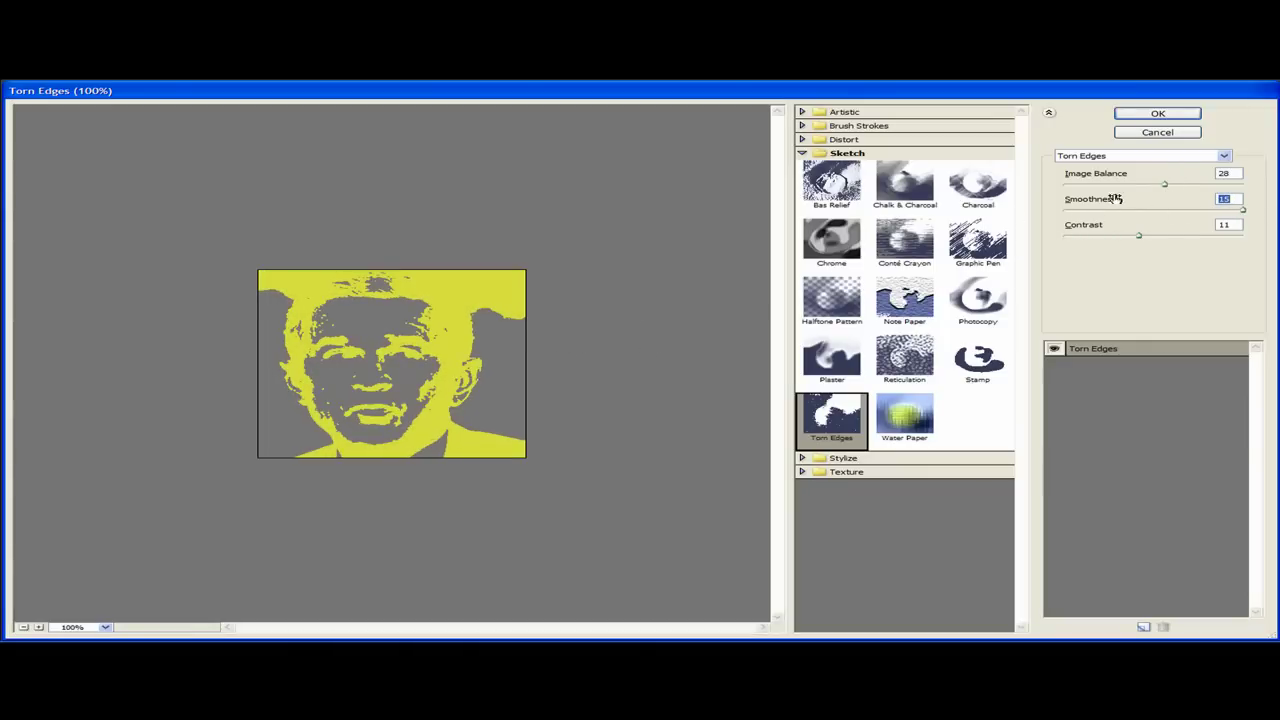
pyautogui.moveTo(1164, 185); pyautogui.dragTo(1161, 184)
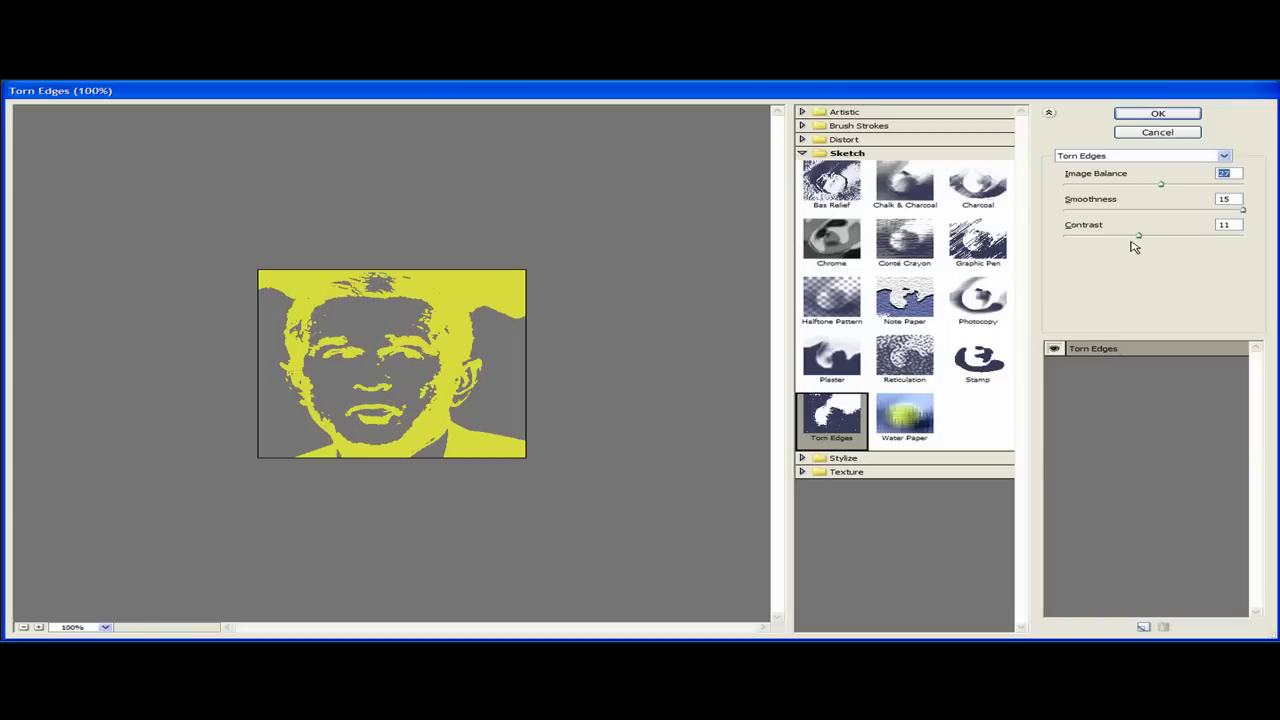
pyautogui.moveTo(1138, 236); pyautogui.dragTo(1206, 238)
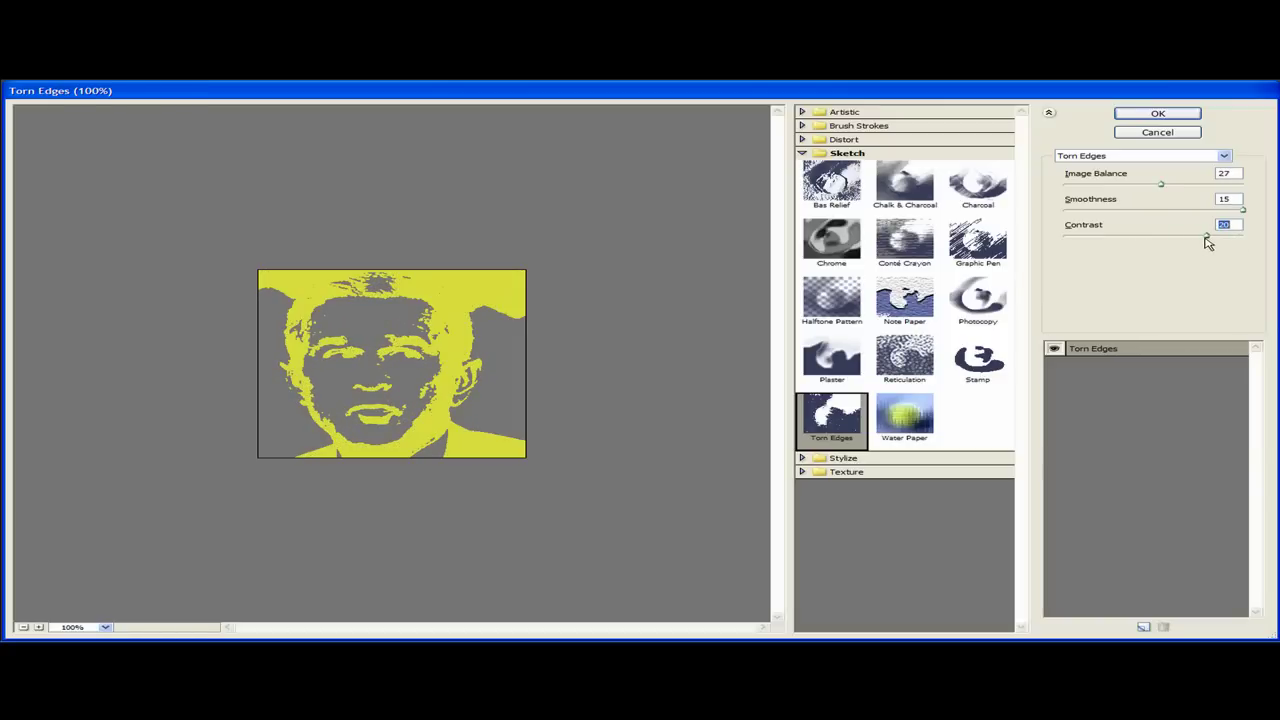
pyautogui.click(1157, 115)
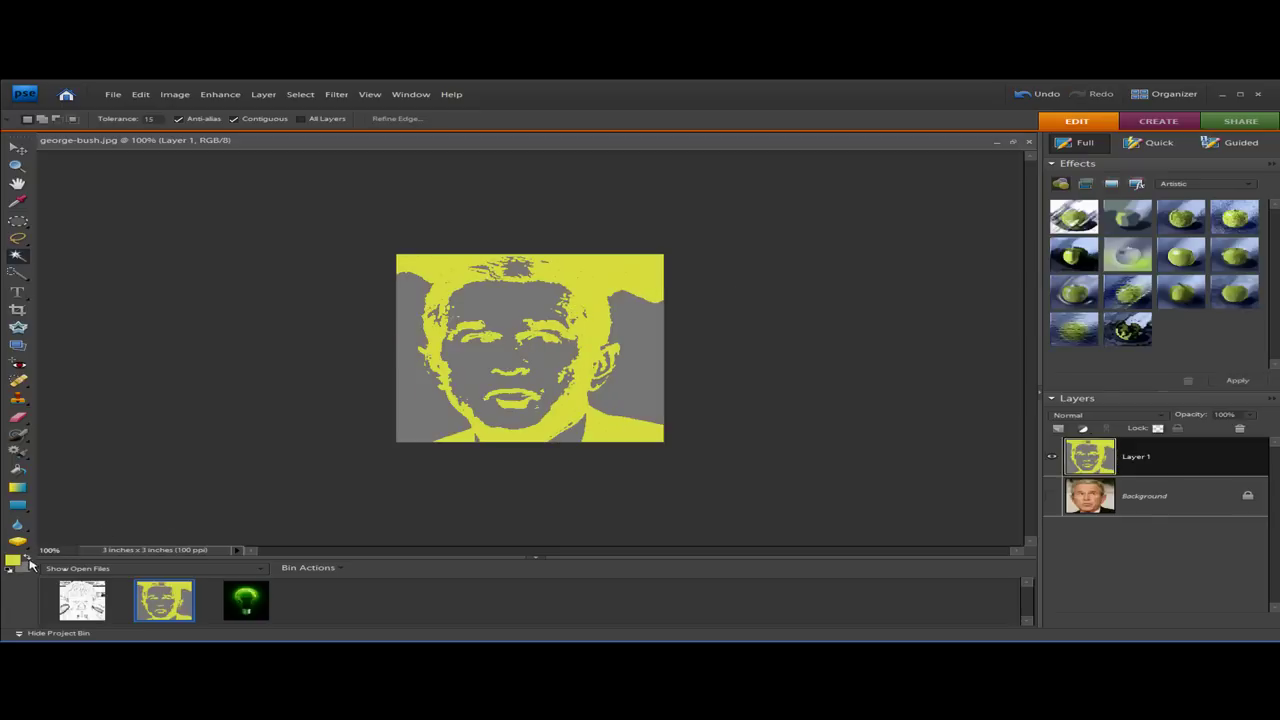
# Swap the foreground and background colors and set the foreground color to black (#000000).
pyautogui.click(14, 560)
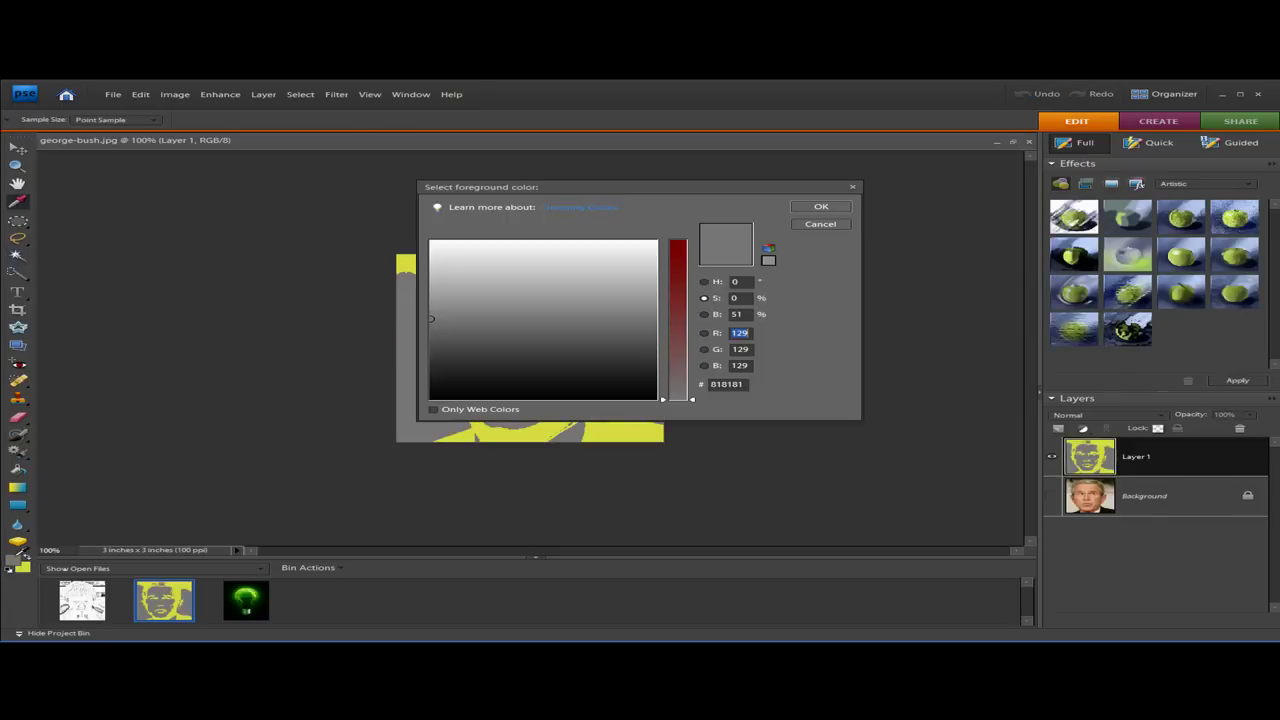
pyautogui.moveTo(686, 360); pyautogui.dragTo(678, 255)
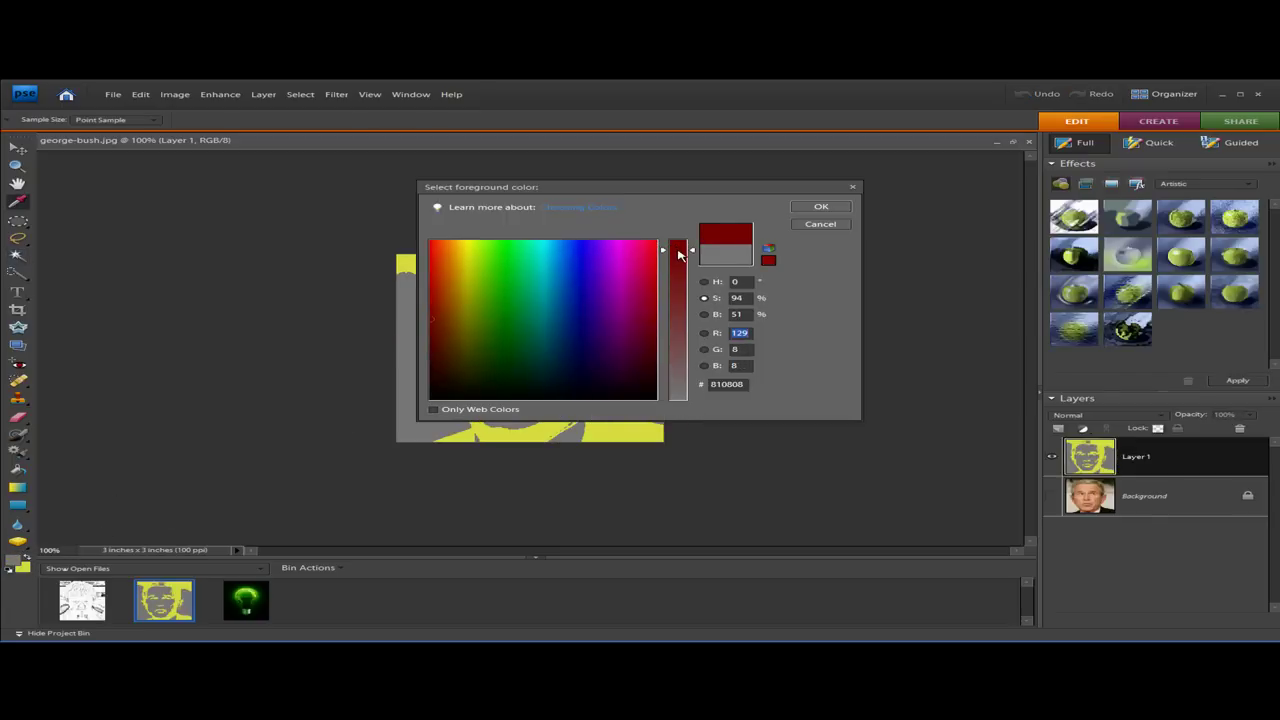
pyautogui.moveTo(517, 314)
pyautogui.mouseDown()
pyautogui.moveTo(505, 262)
pyautogui.moveTo(446, 245)
pyautogui.moveTo(432, 428)
pyautogui.moveTo(426, 409)
pyautogui.mouseUp()
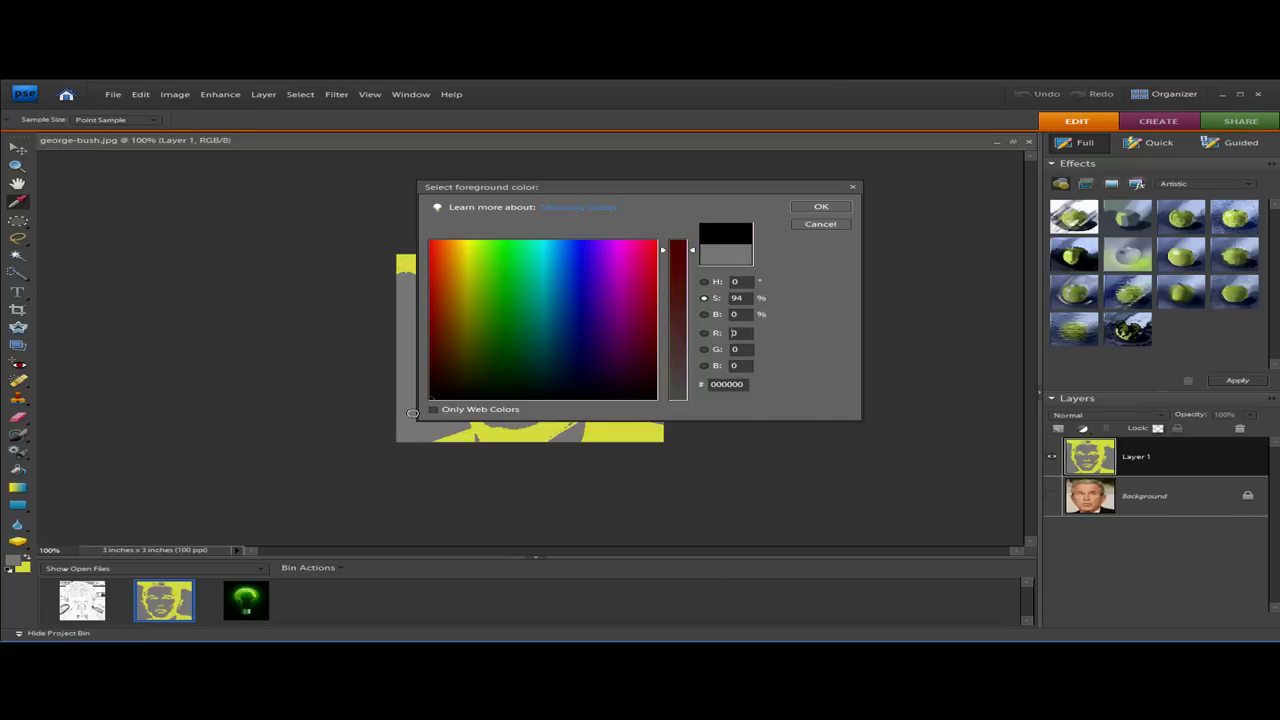
pyautogui.click(823, 210)
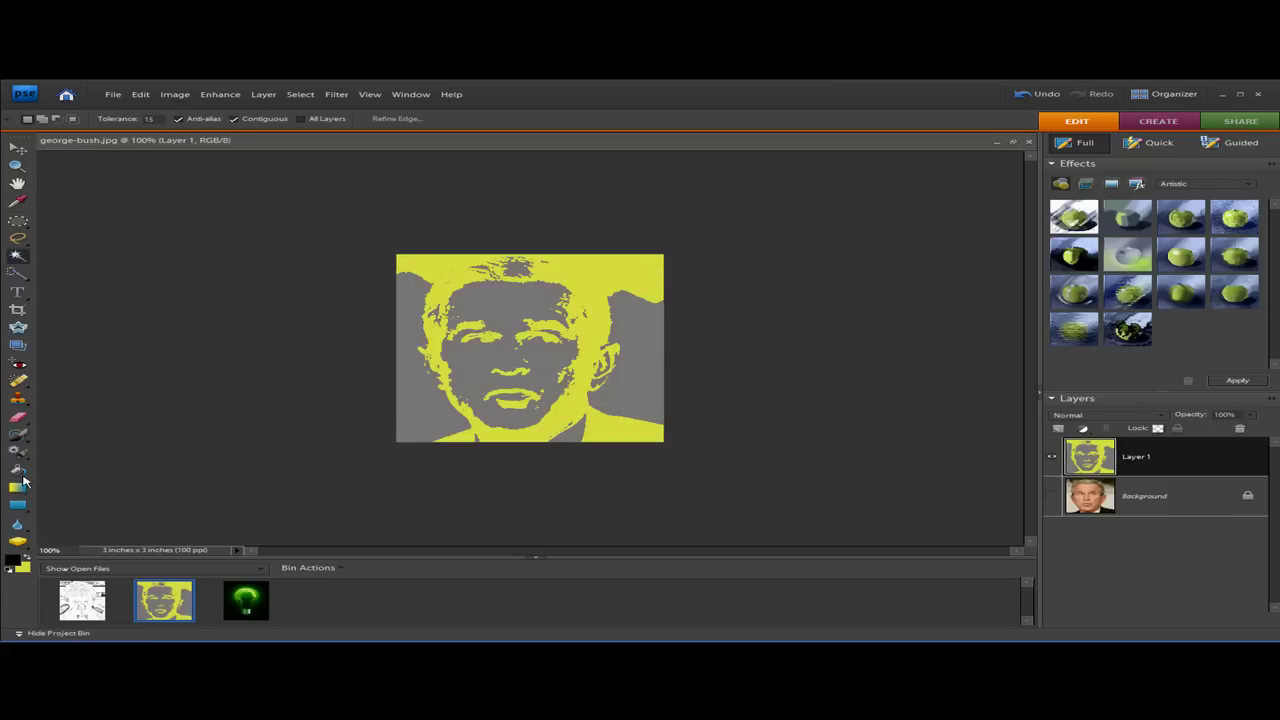
# Fill the gray areas of the background, face, collar, ear and hair on Layer 1 with black using the Paint Bucket.
pyautogui.click(22, 475)
pyautogui.click(406, 381)
pyautogui.click(510, 326)
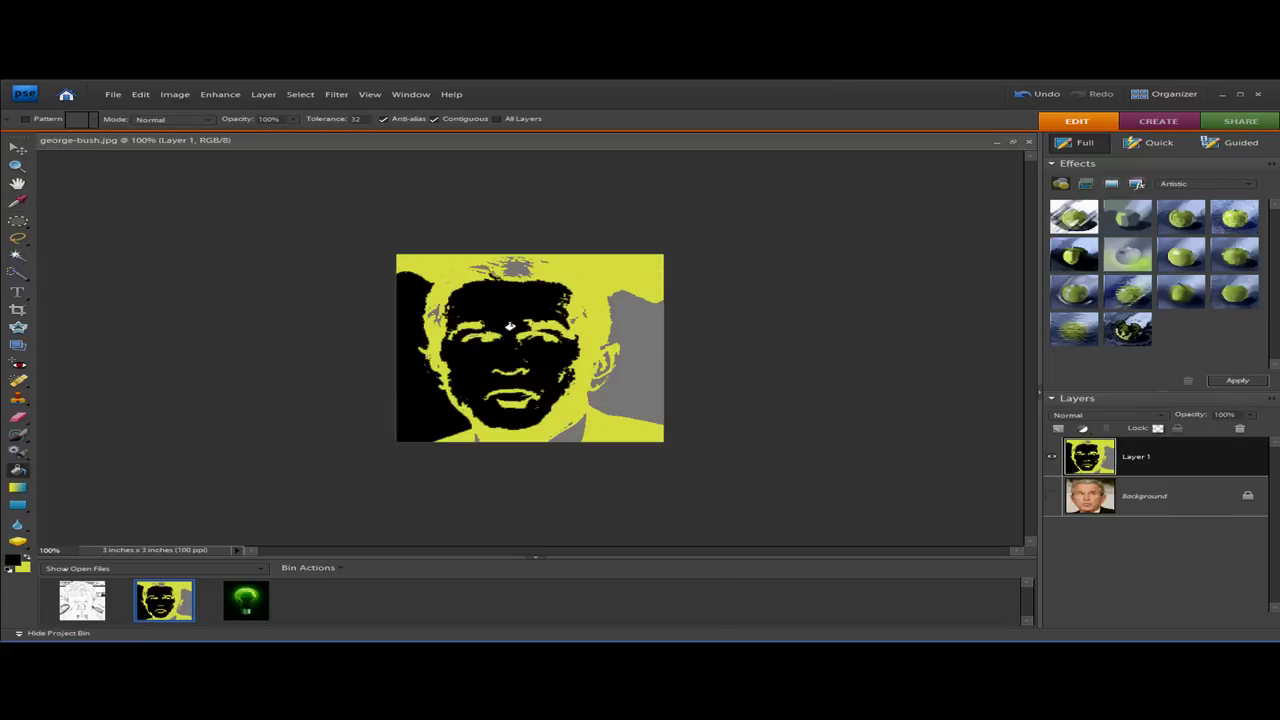
pyautogui.click(640, 349)
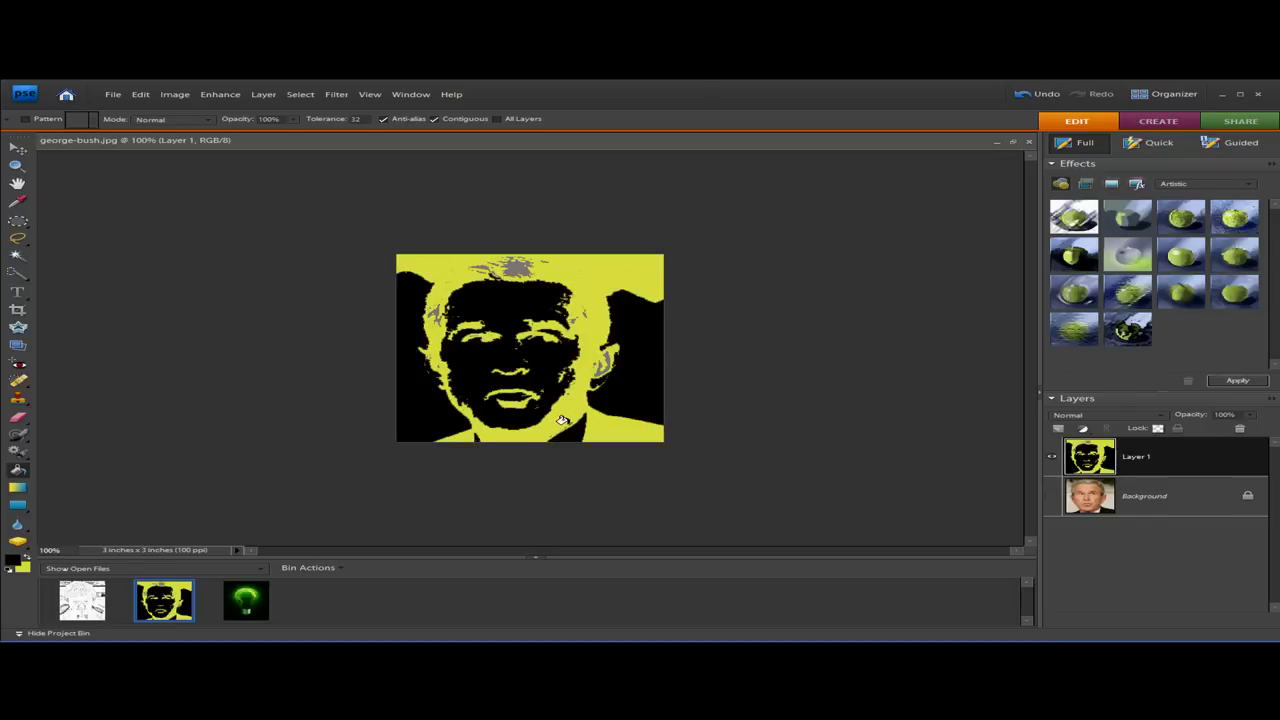
pyautogui.click(596, 366)
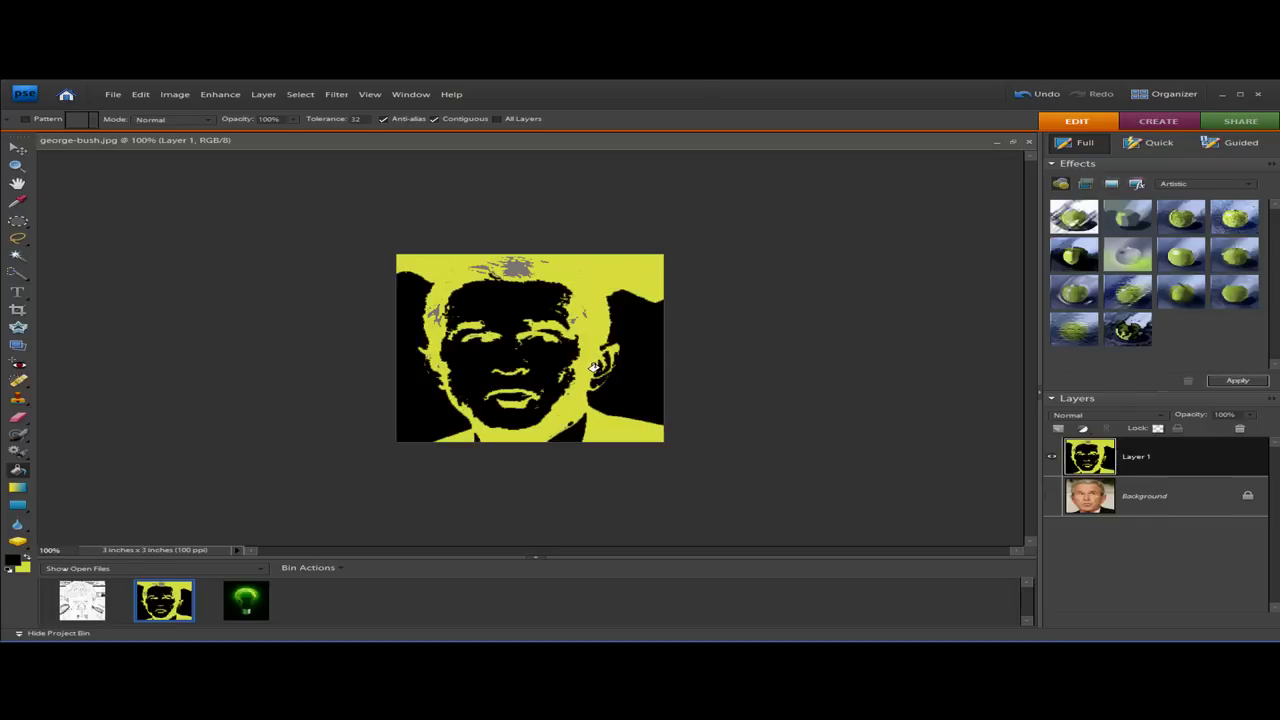
pyautogui.click(512, 268)
pyautogui.click(474, 264)
pyautogui.click(426, 310)
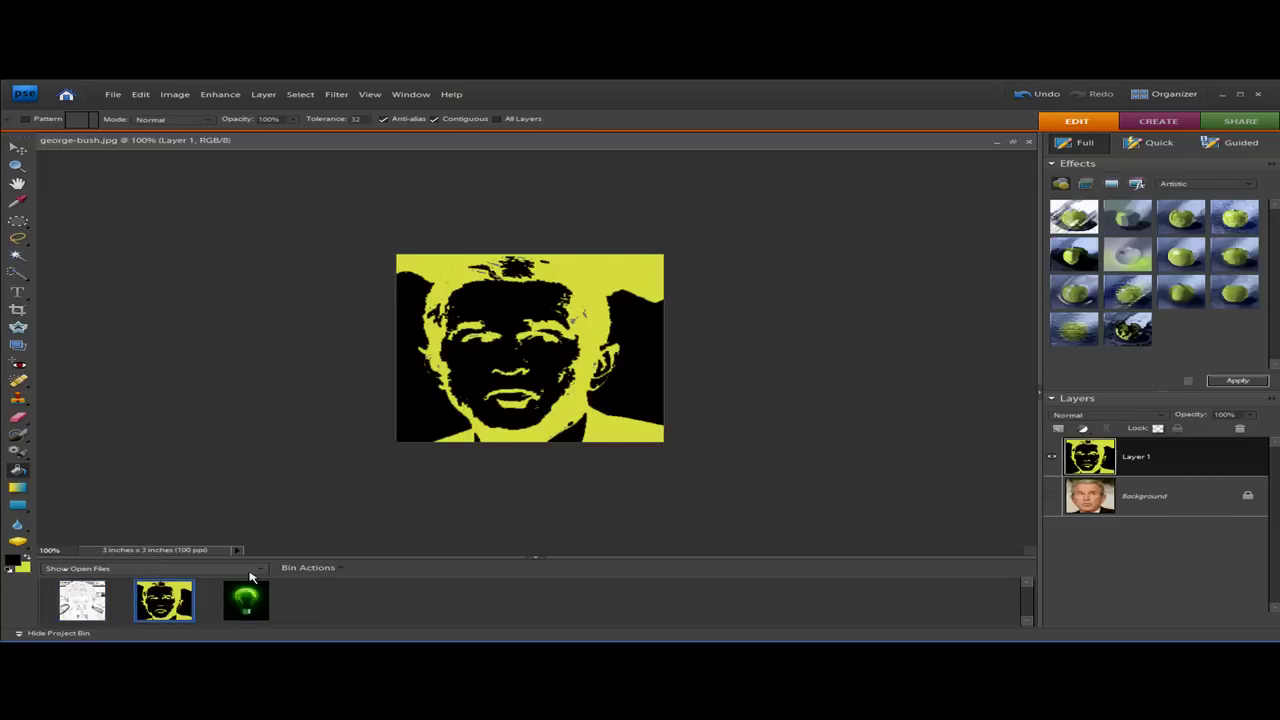
# Switch to the open image Green light bulb.jpg.
pyautogui.click(246, 603)
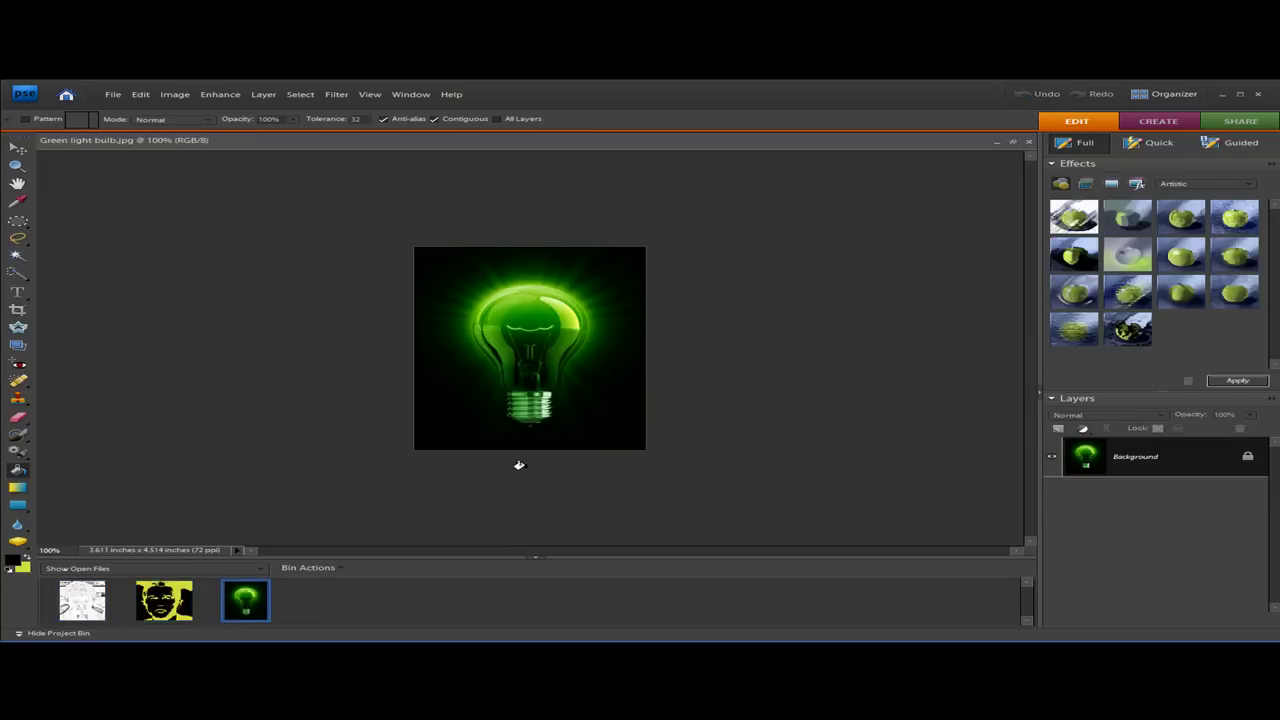